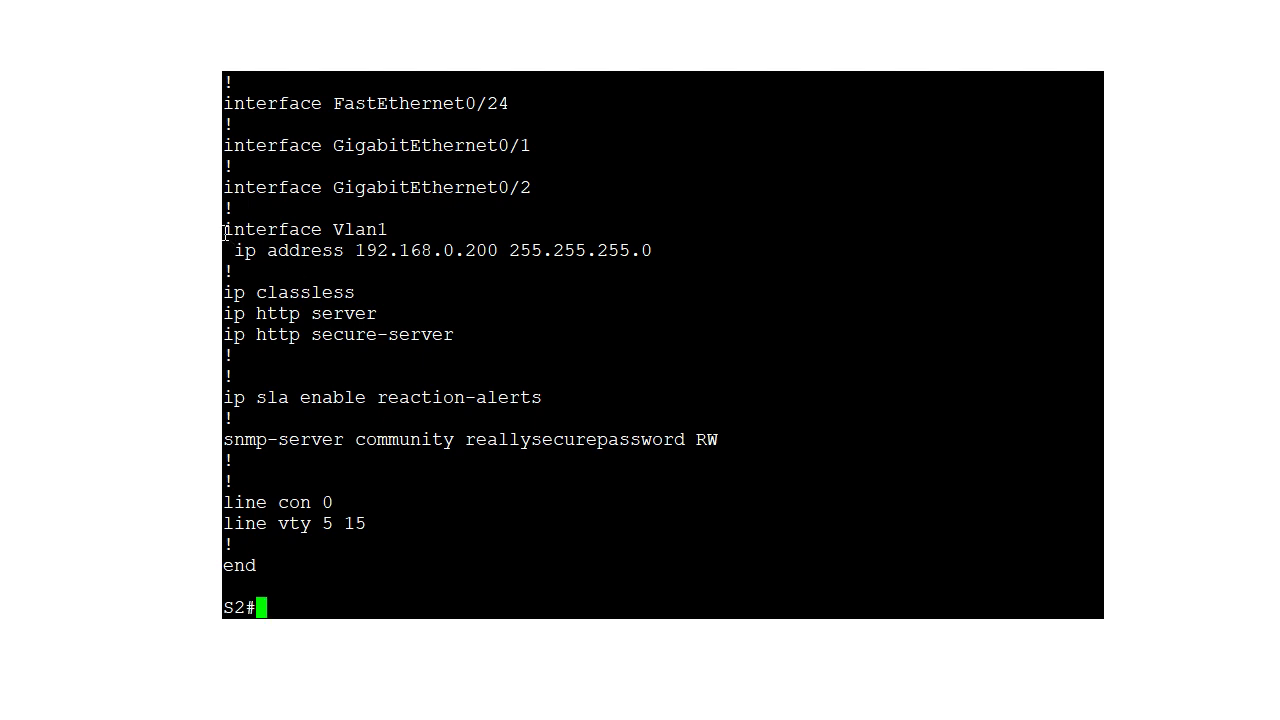
pyautogui.moveTo(226, 229); pyautogui.dragTo(247, 265)
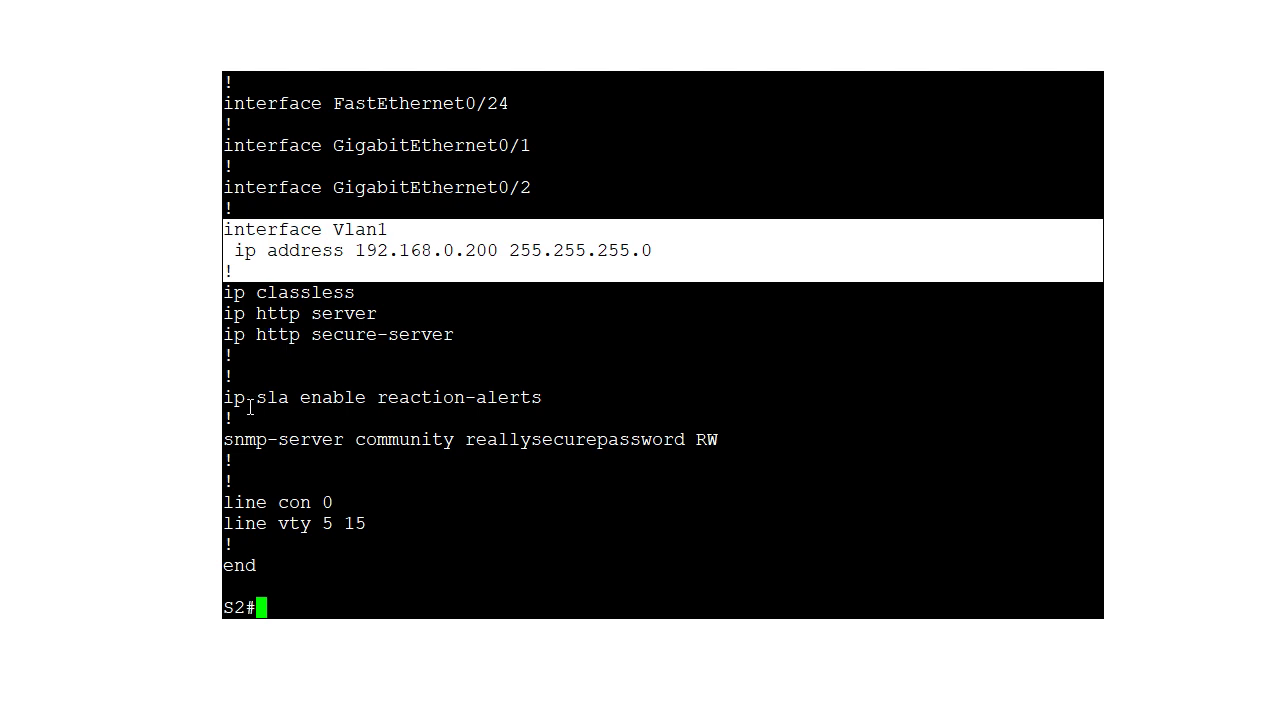
pyautogui.moveTo(226, 440); pyautogui.dragTo(448, 455)
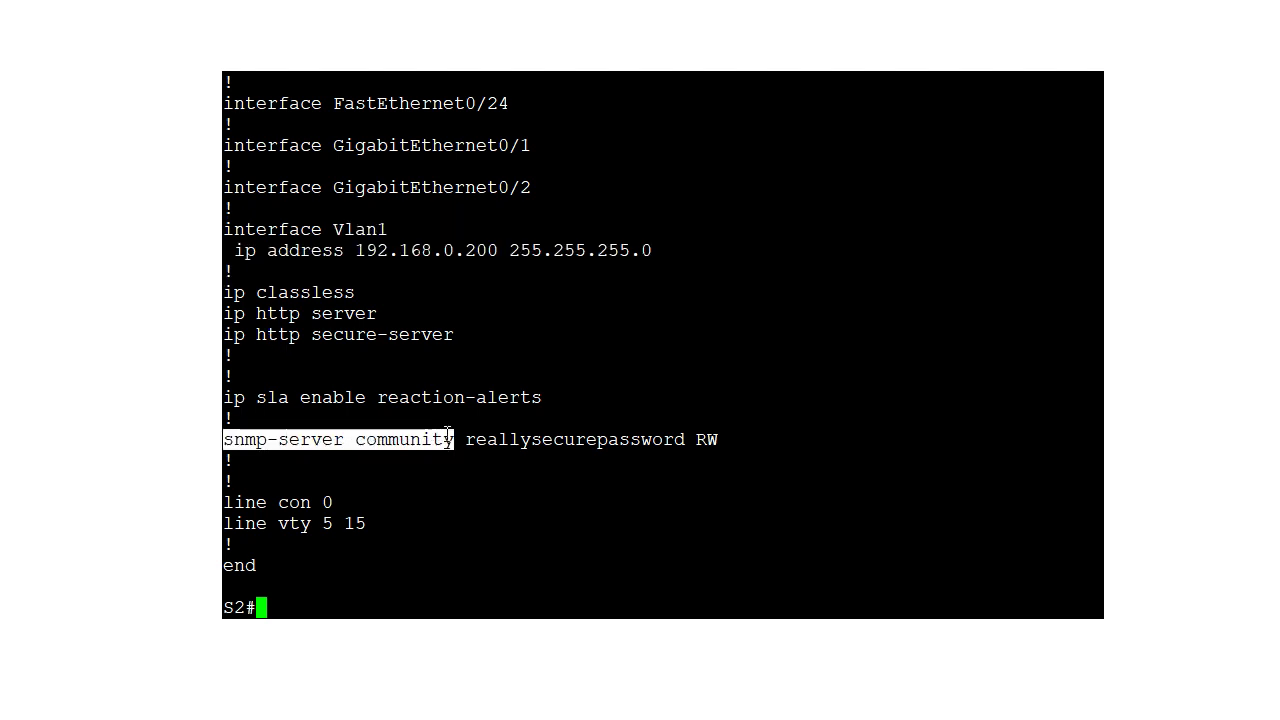
pyautogui.moveTo(465, 440); pyautogui.dragTo(679, 443)
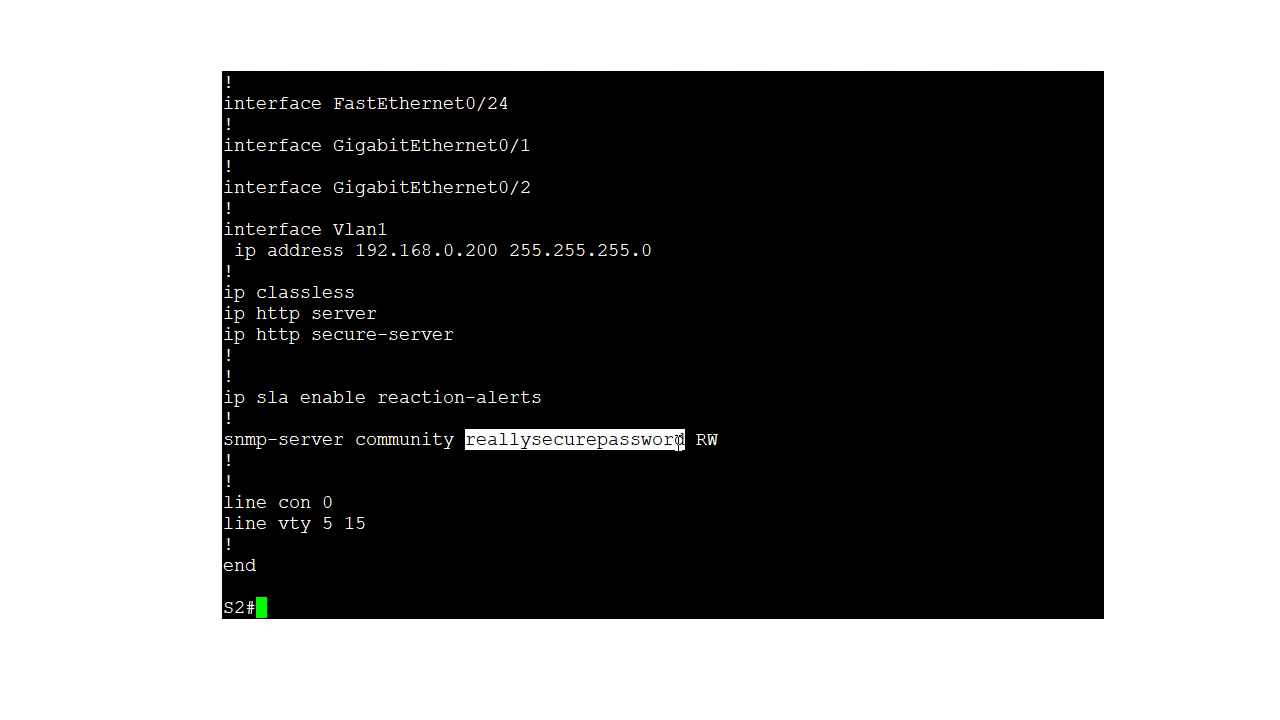
pyautogui.moveTo(697, 441); pyautogui.dragTo(721, 440)
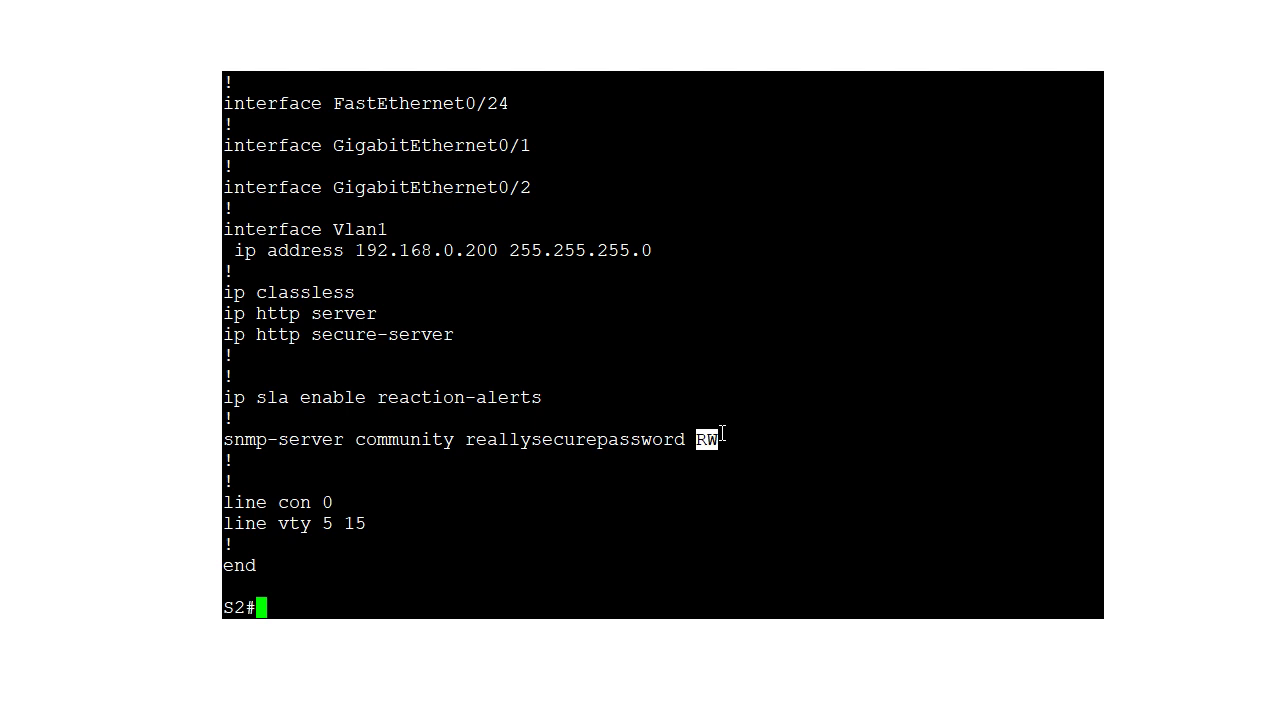
# - Re-highlight the community string, then launch NetCrunch Console from the desktop shortcut
pyautogui.moveTo(236, 440); pyautogui.dragTo(446, 445)
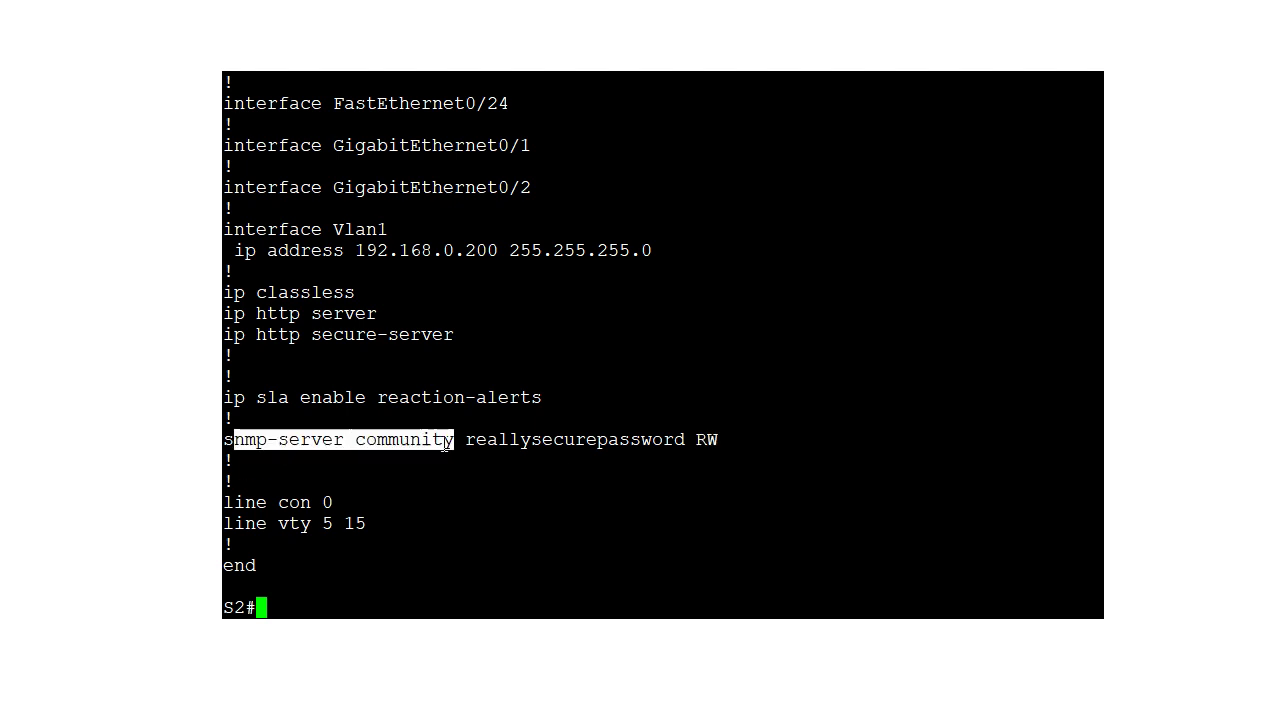
pyautogui.click(476, 437)
pyautogui.moveTo(466, 437); pyautogui.dragTo(651, 440)
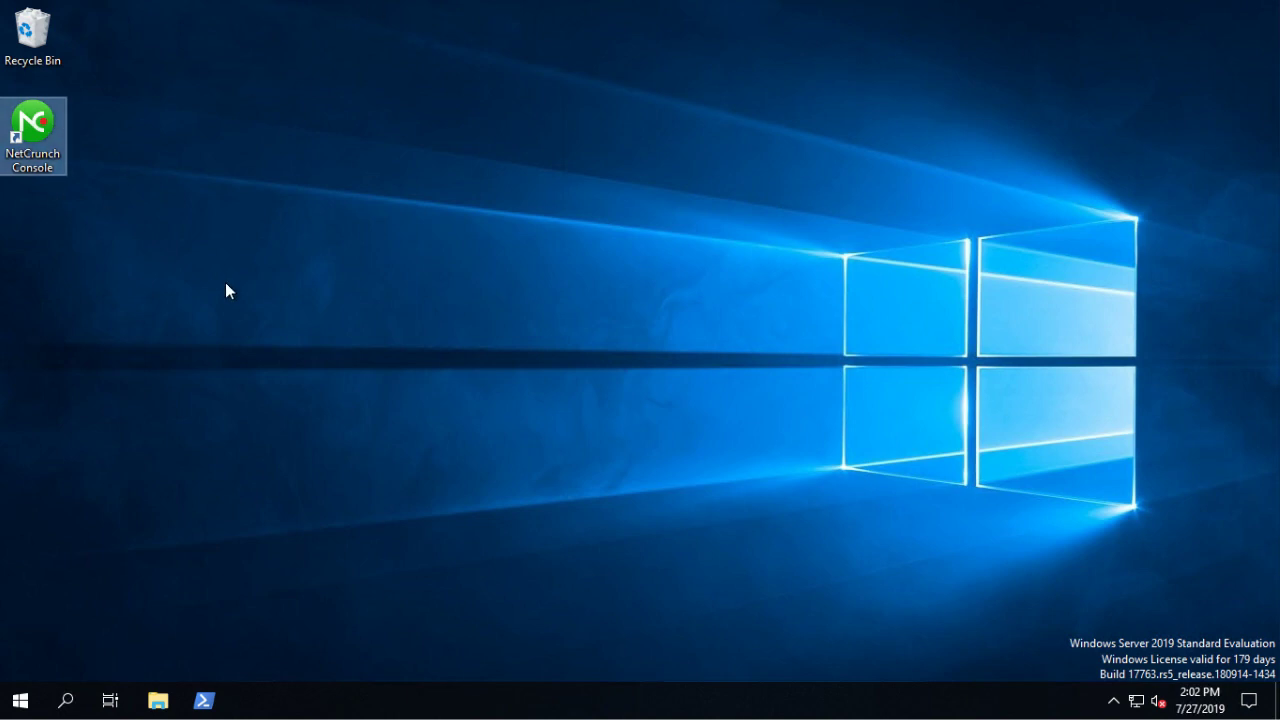
pyautogui.doubleClick(44, 125)
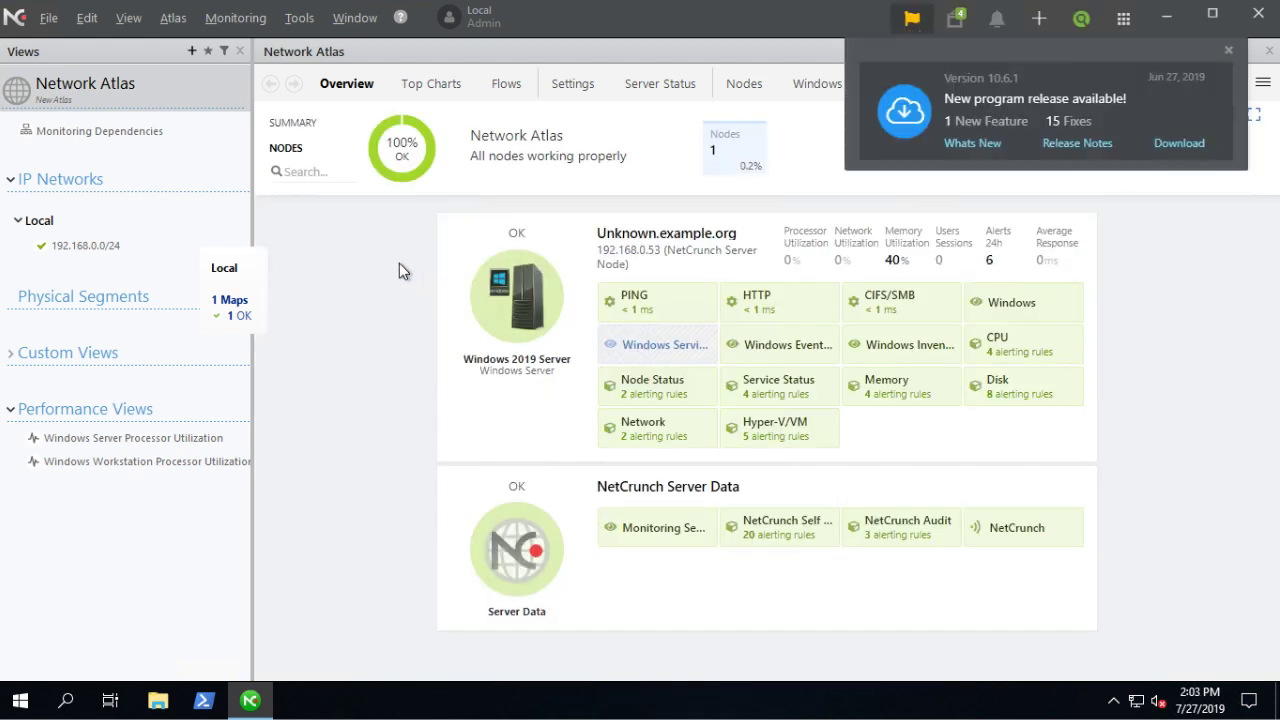
# - Dismiss the release notice and add IP node 192.168.0.200 for monitoring
pyautogui.click(1229, 50)
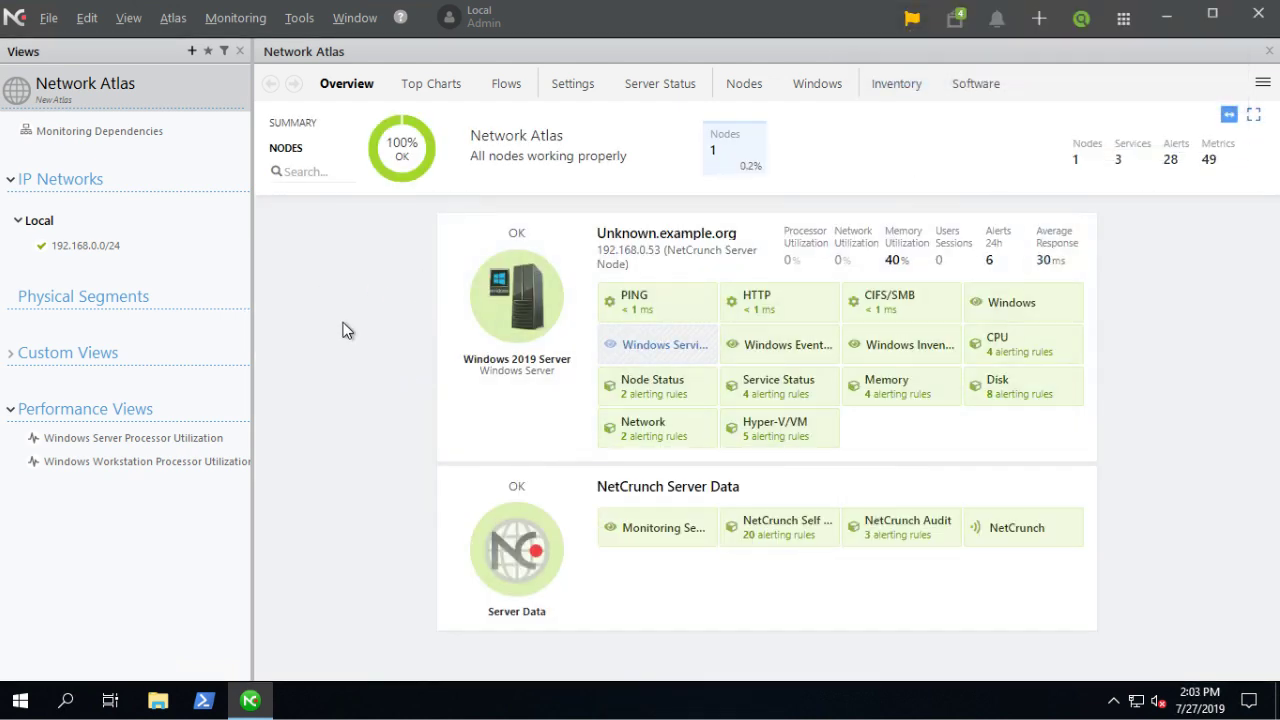
pyautogui.click(176, 20)
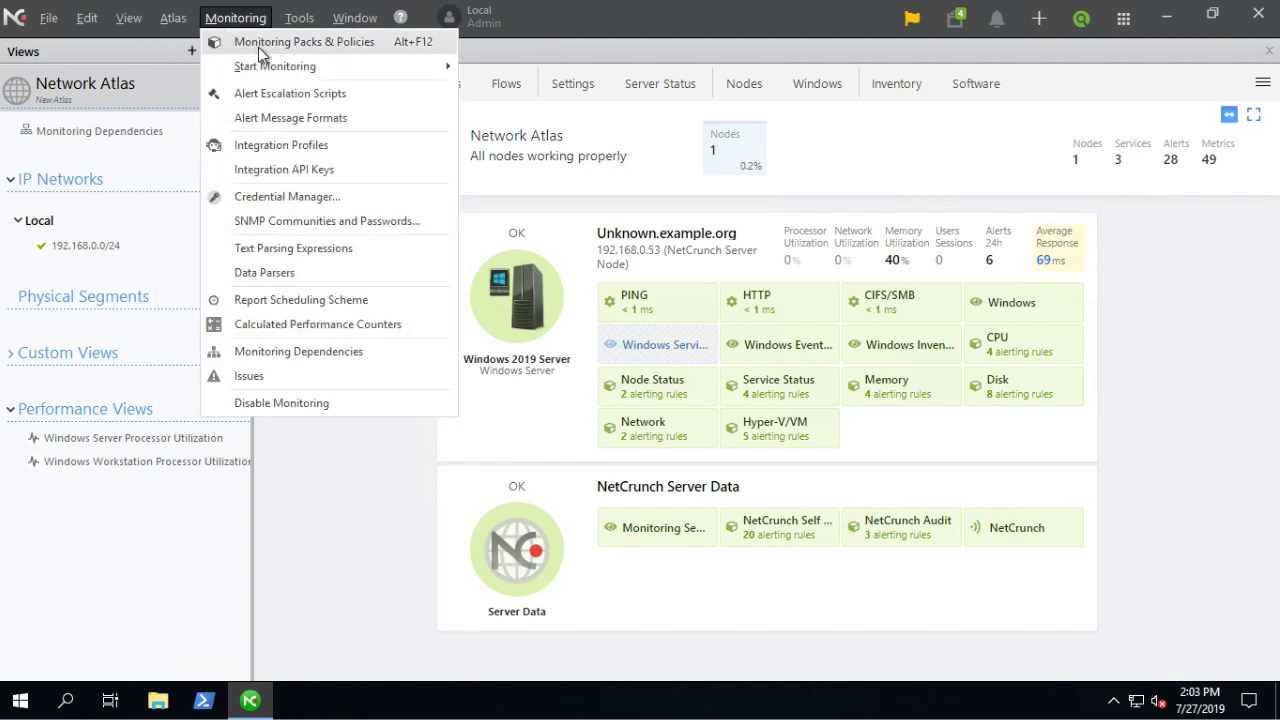
pyautogui.moveTo(275, 66)
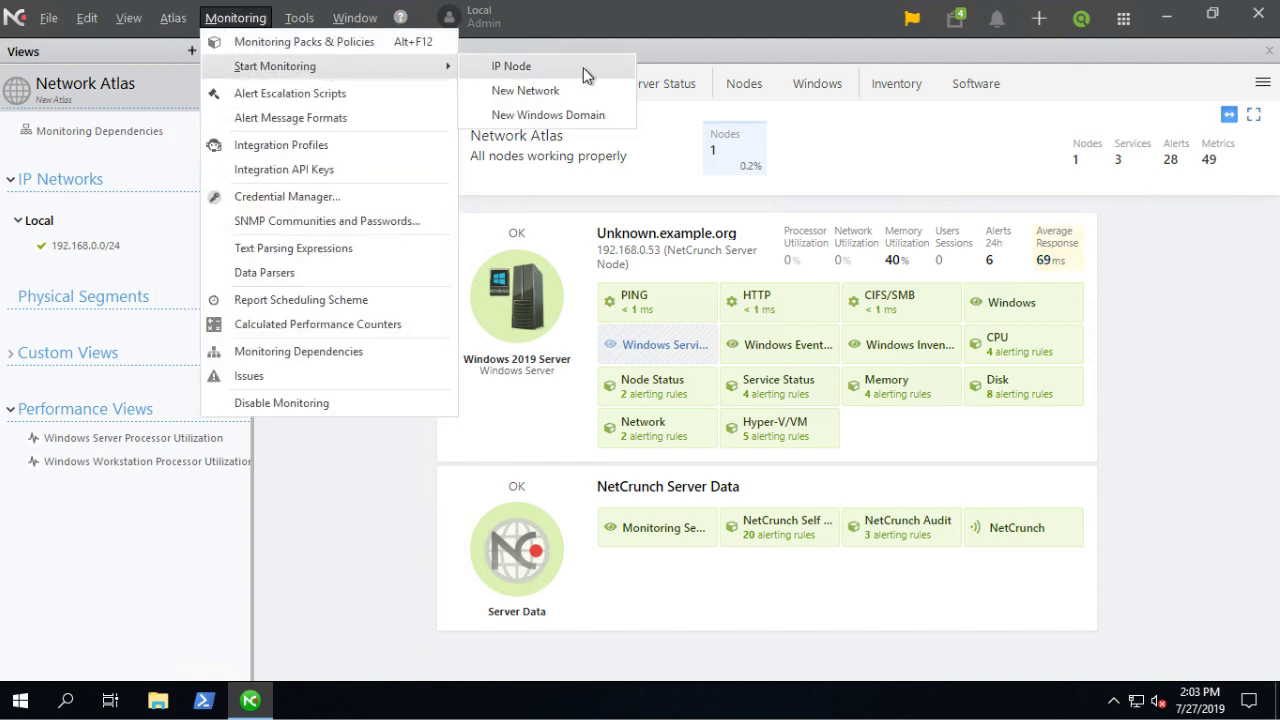
pyautogui.click(583, 67)
pyautogui.moveTo(583, 210); pyautogui.dragTo(610, 203)
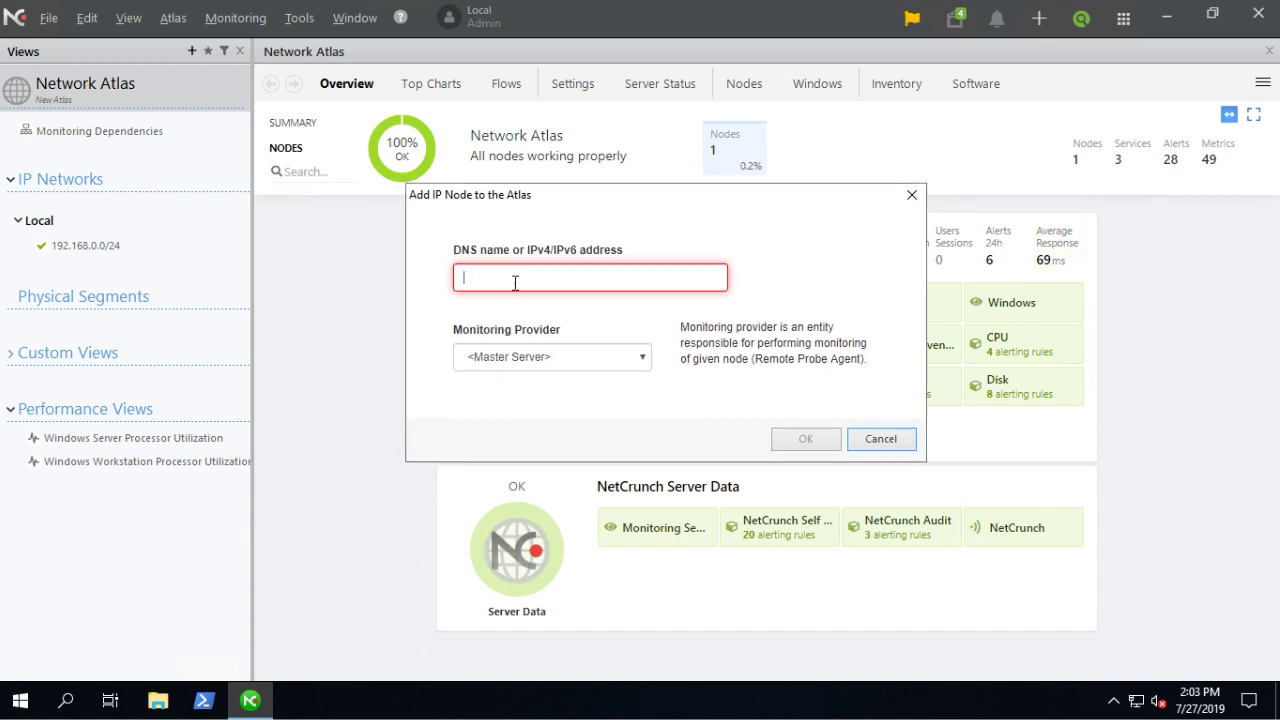
pyautogui.write('192')
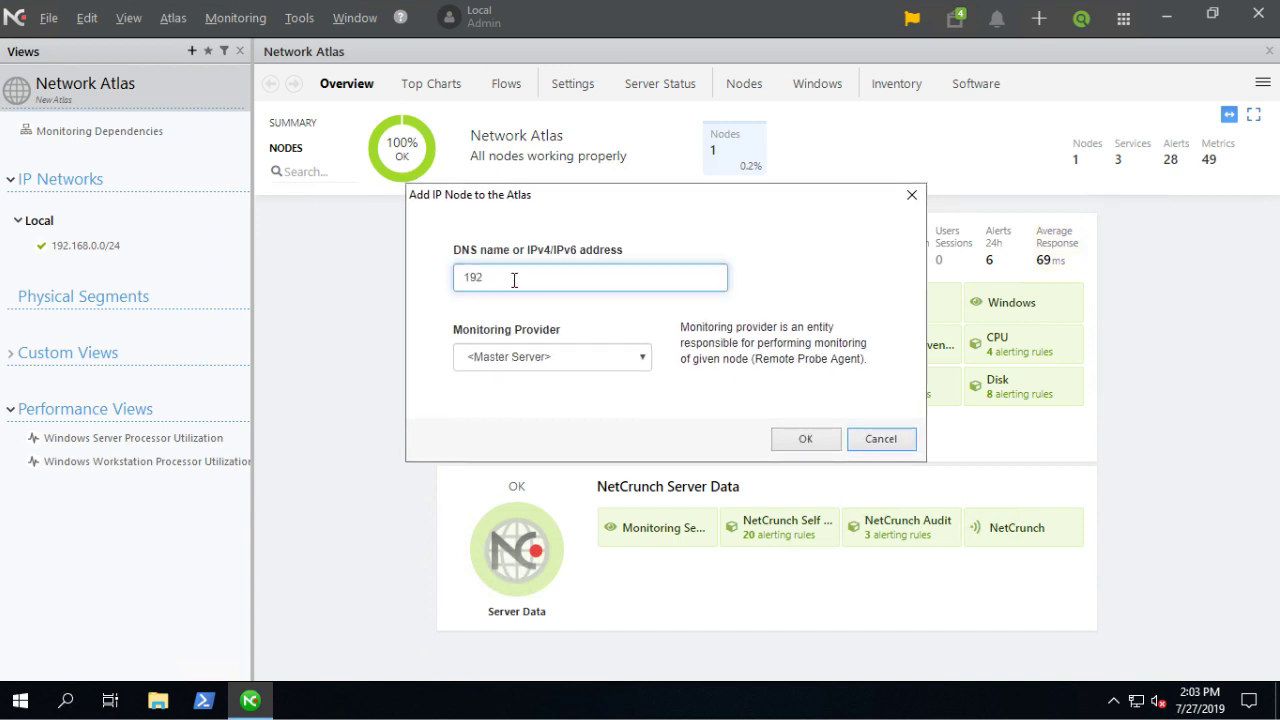
pyautogui.write('.168.0.')
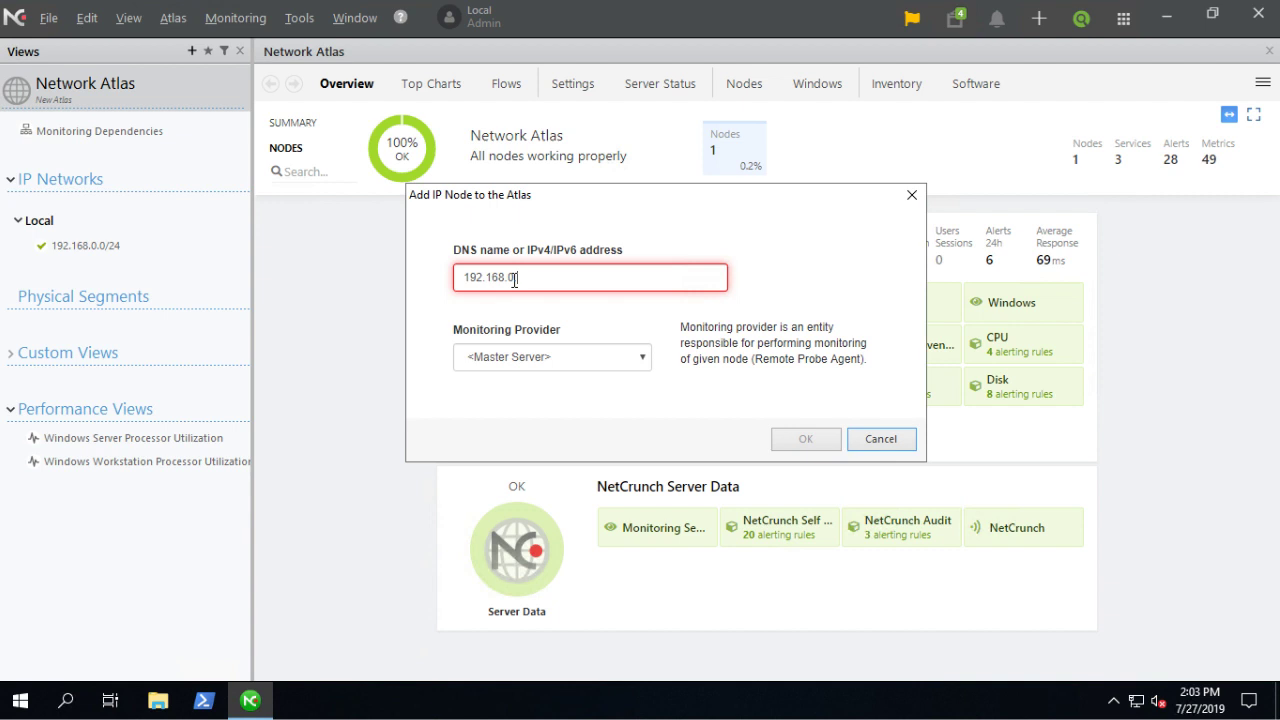
pyautogui.write('200')
pyautogui.click(785, 440)
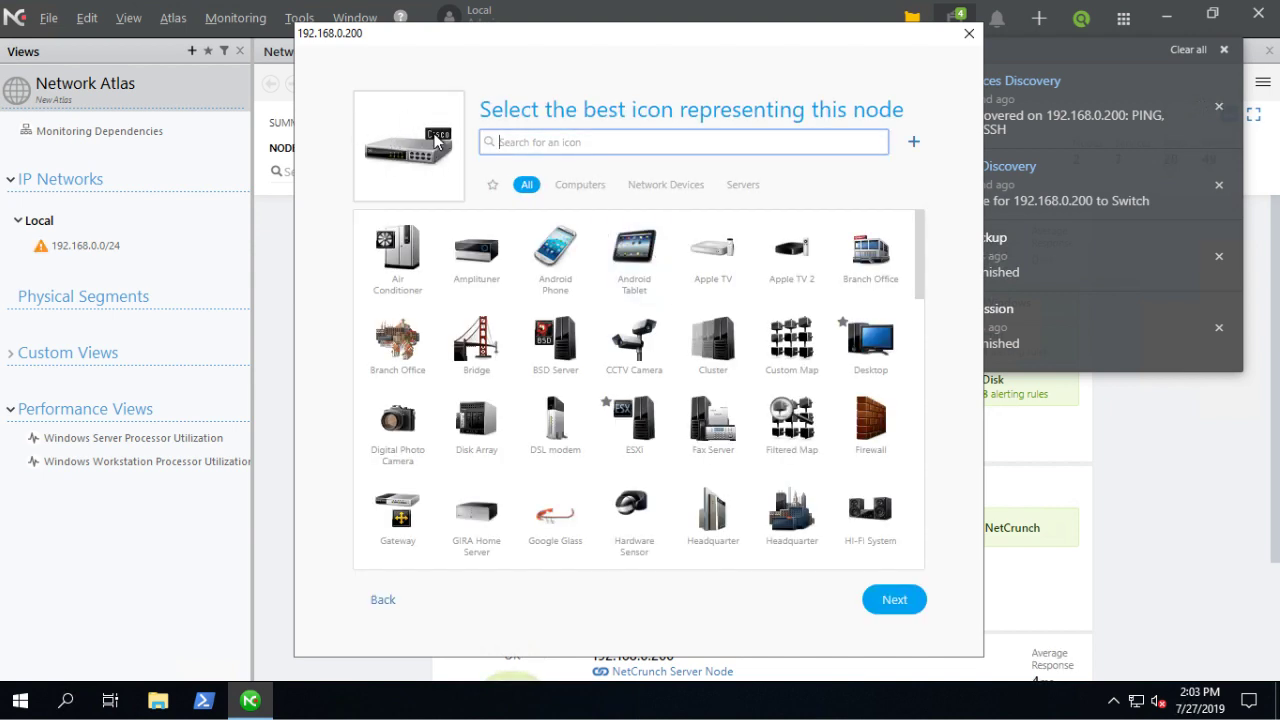
# - Keep the switch icon and review the default SNMPv2 'public' profile without saving changes
pyautogui.click(880, 597)
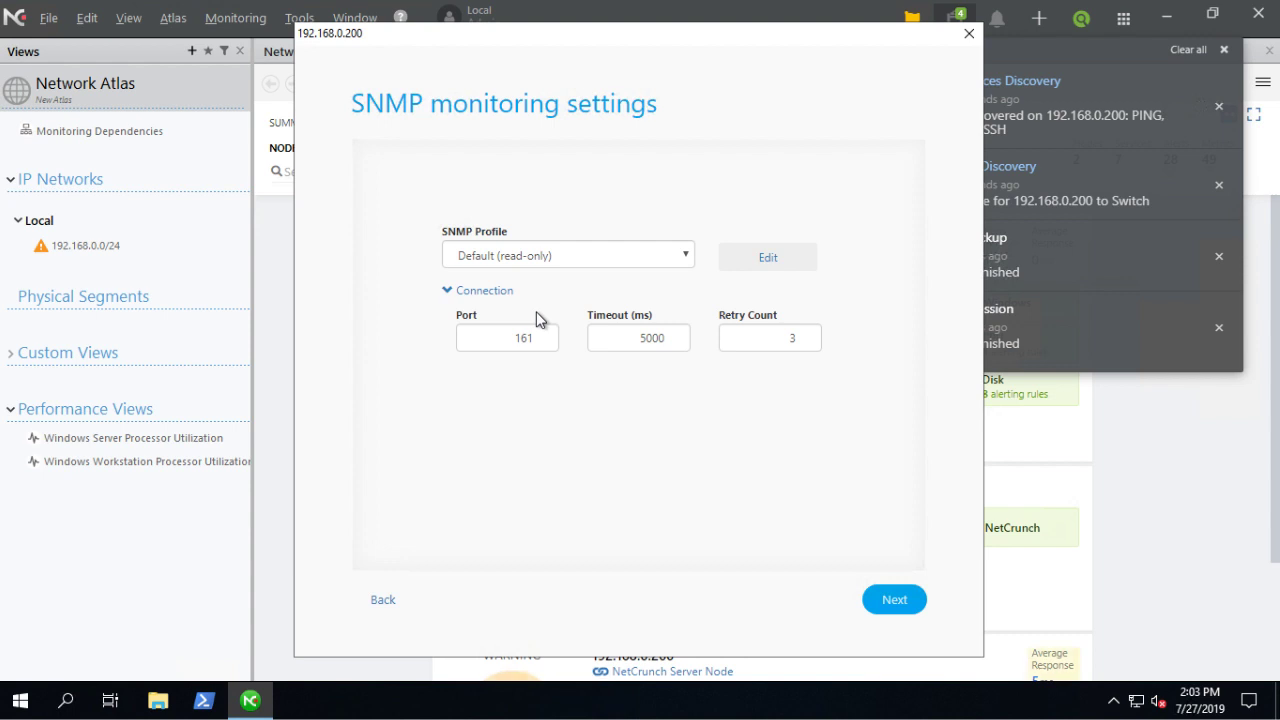
pyautogui.click(766, 258)
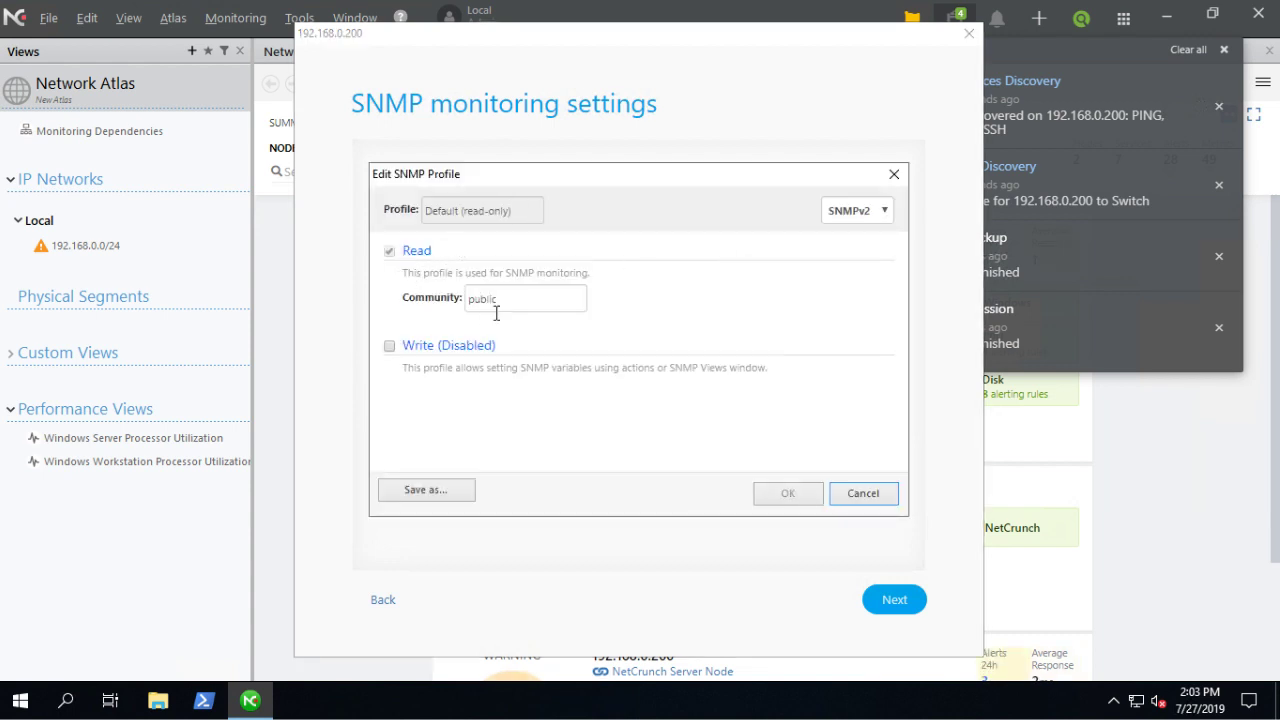
pyautogui.doubleClick(518, 300)
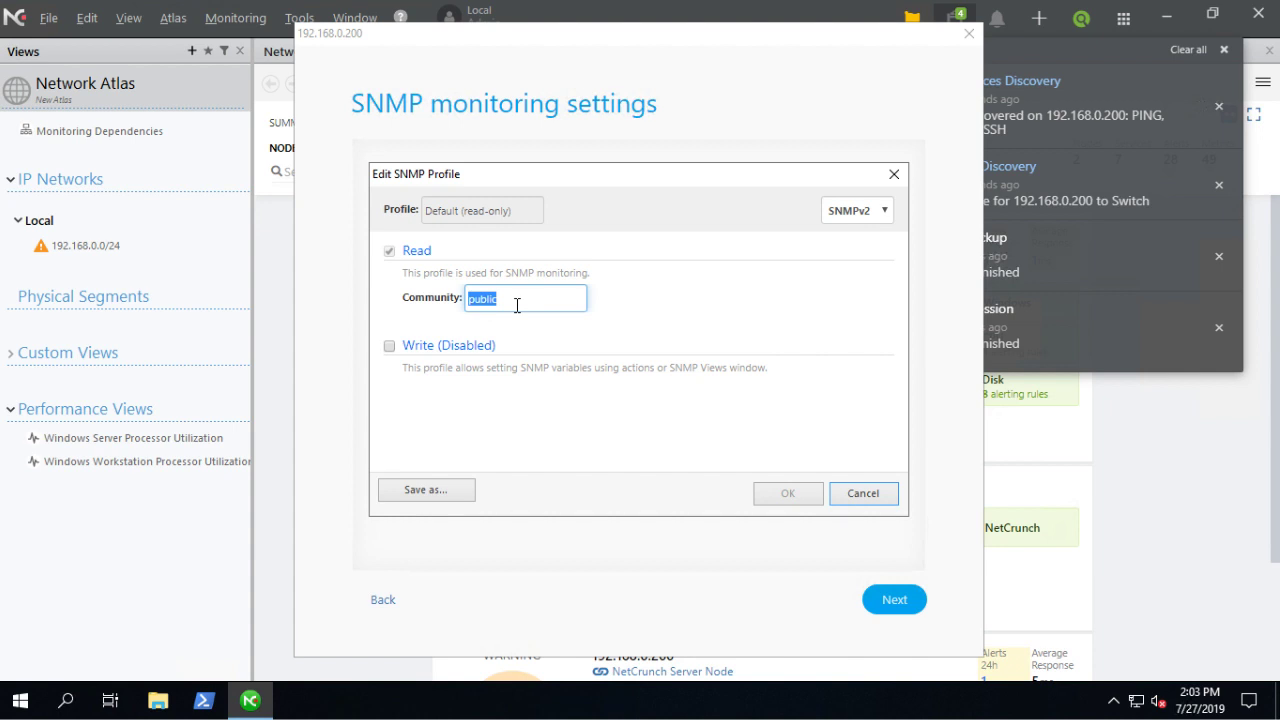
pyautogui.click(857, 210)
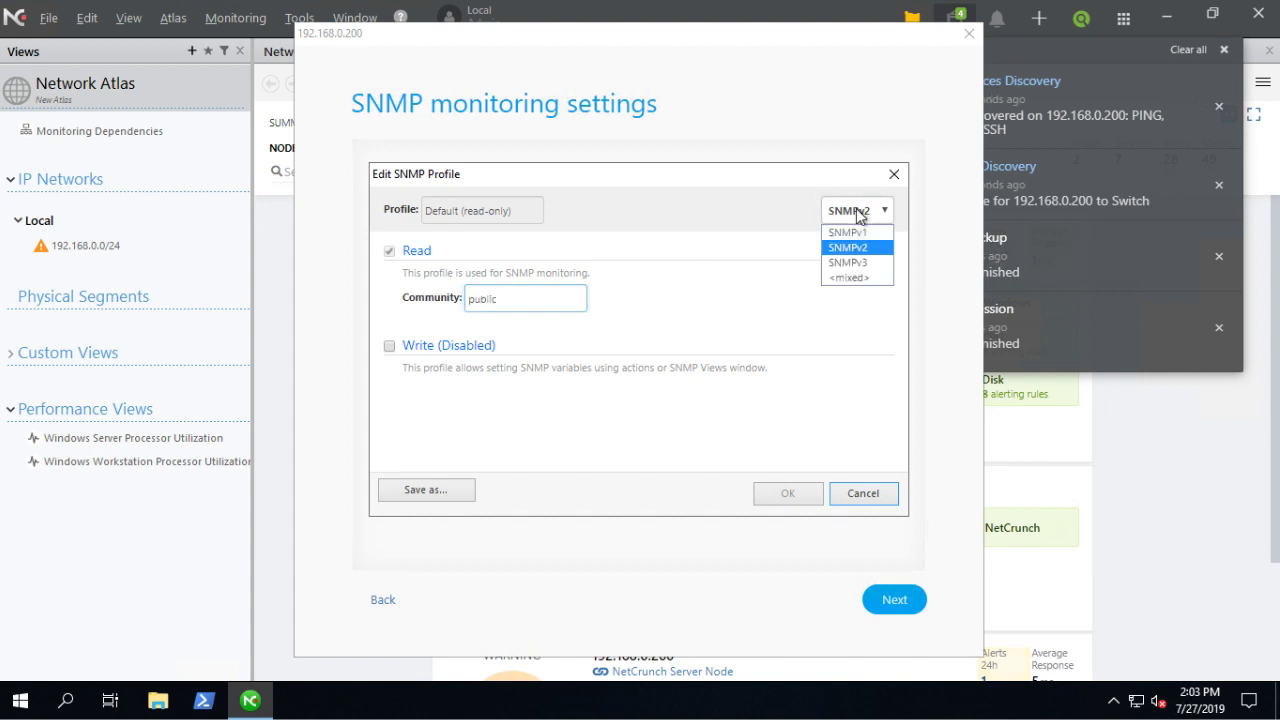
pyautogui.click(870, 210)
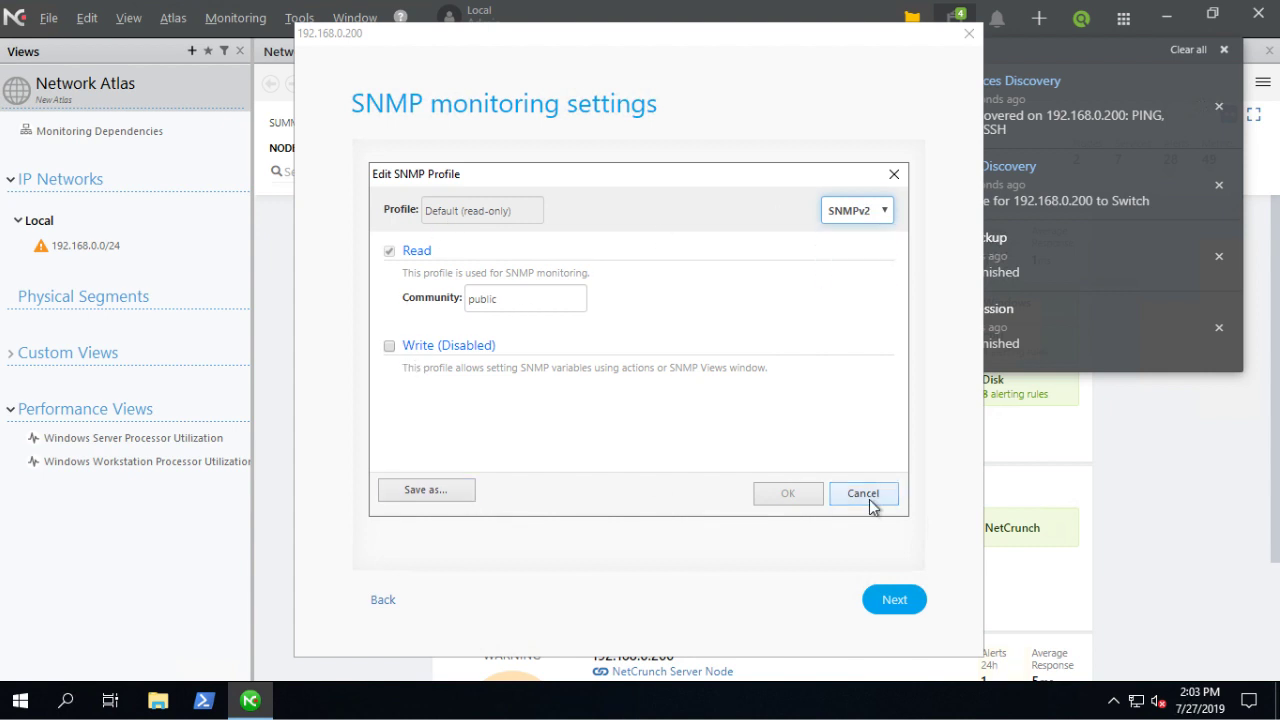
pyautogui.press('Tab')
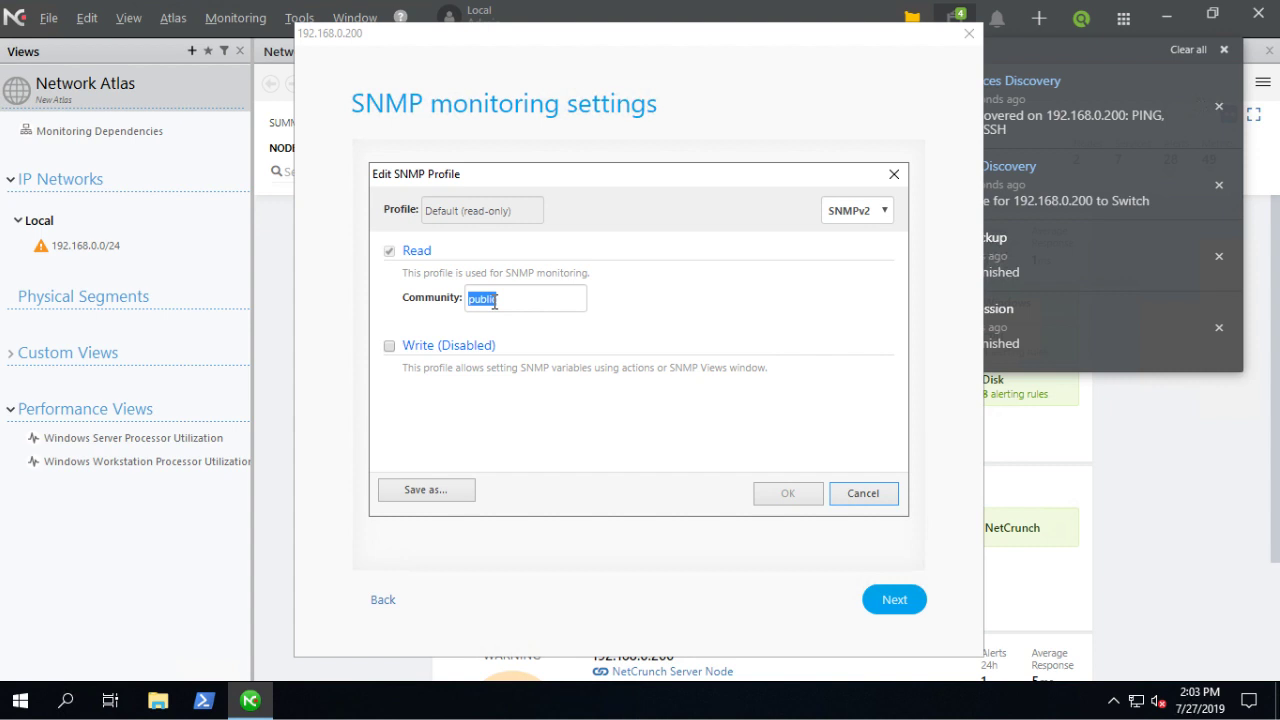
pyautogui.click(535, 299)
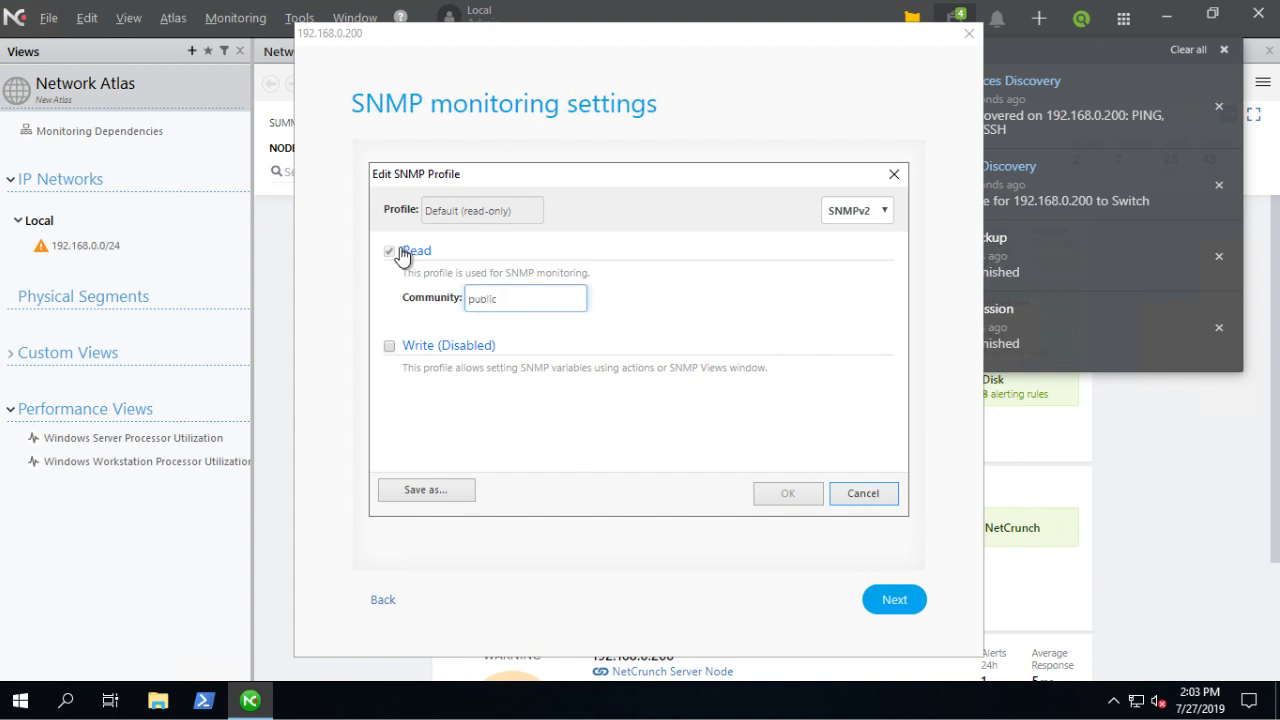
pyautogui.click(878, 497)
# - Assign the Switch Password SNMP profile to the node
pyautogui.click(549, 255)
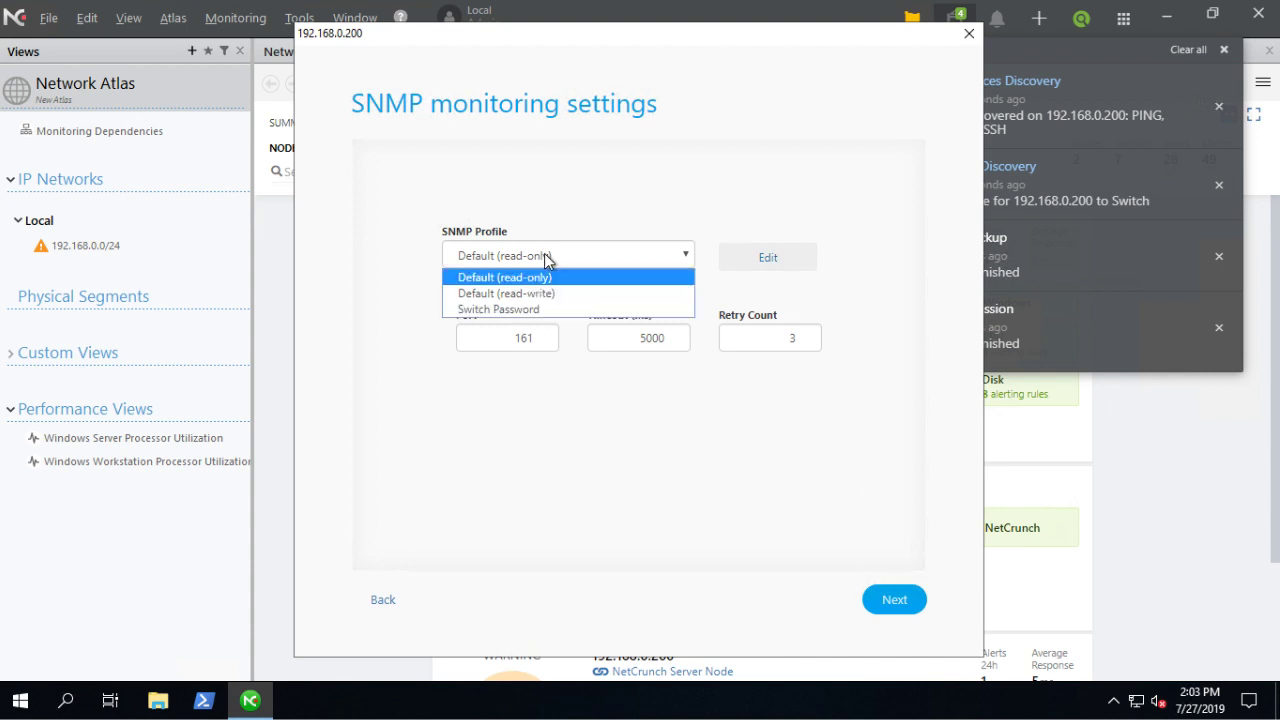
pyautogui.click(510, 312)
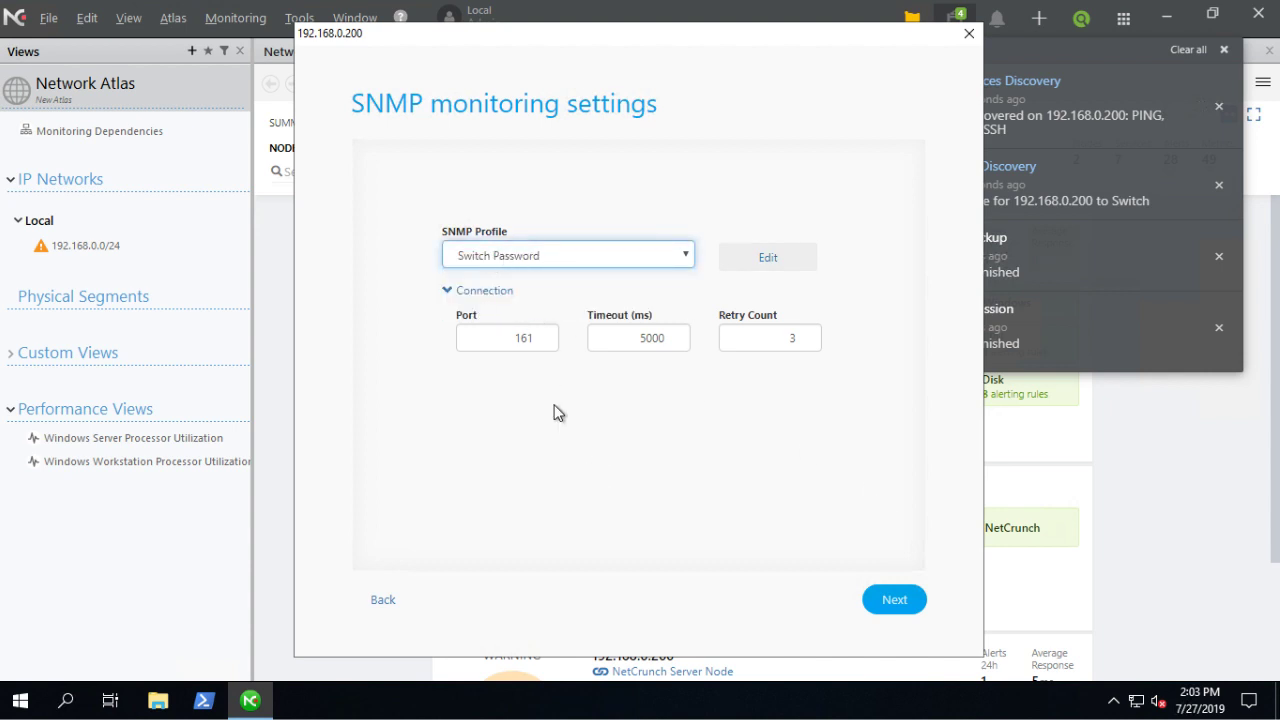
pyautogui.click(894, 599)
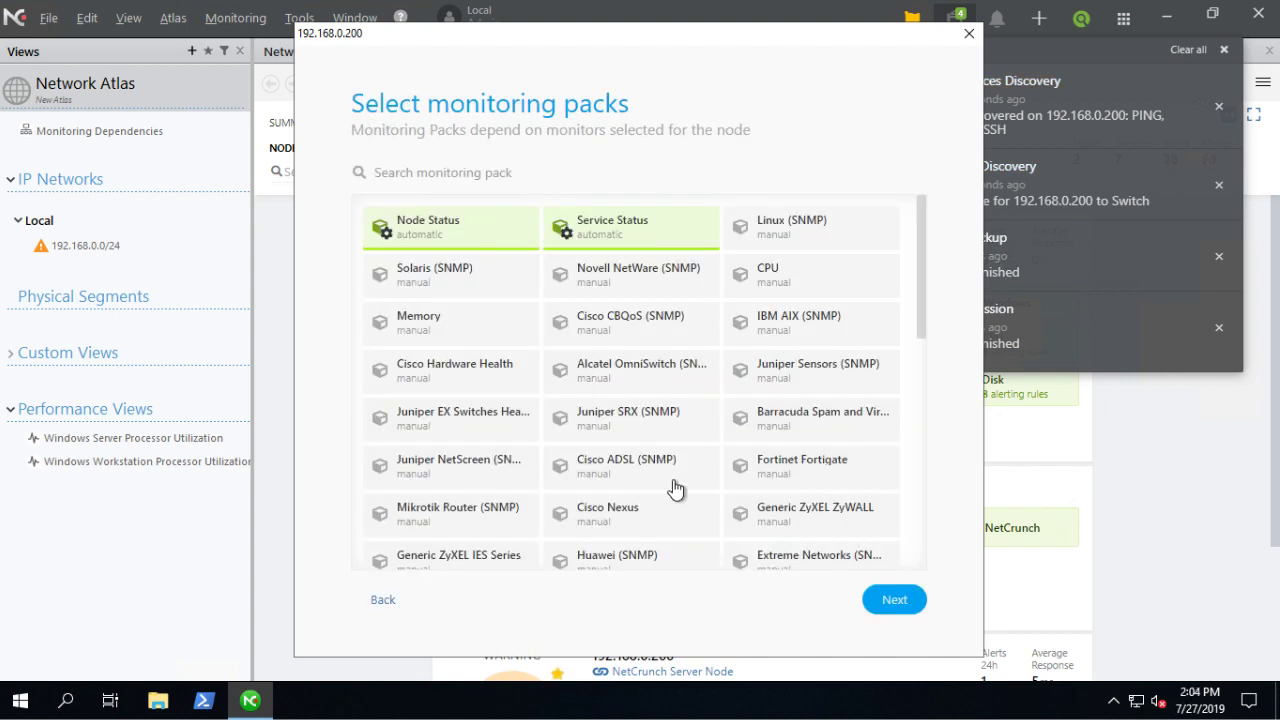
# - Accept the monitoring packs, remove SSH, HTTPS and HTTP services, and save the node
pyautogui.click(894, 600)
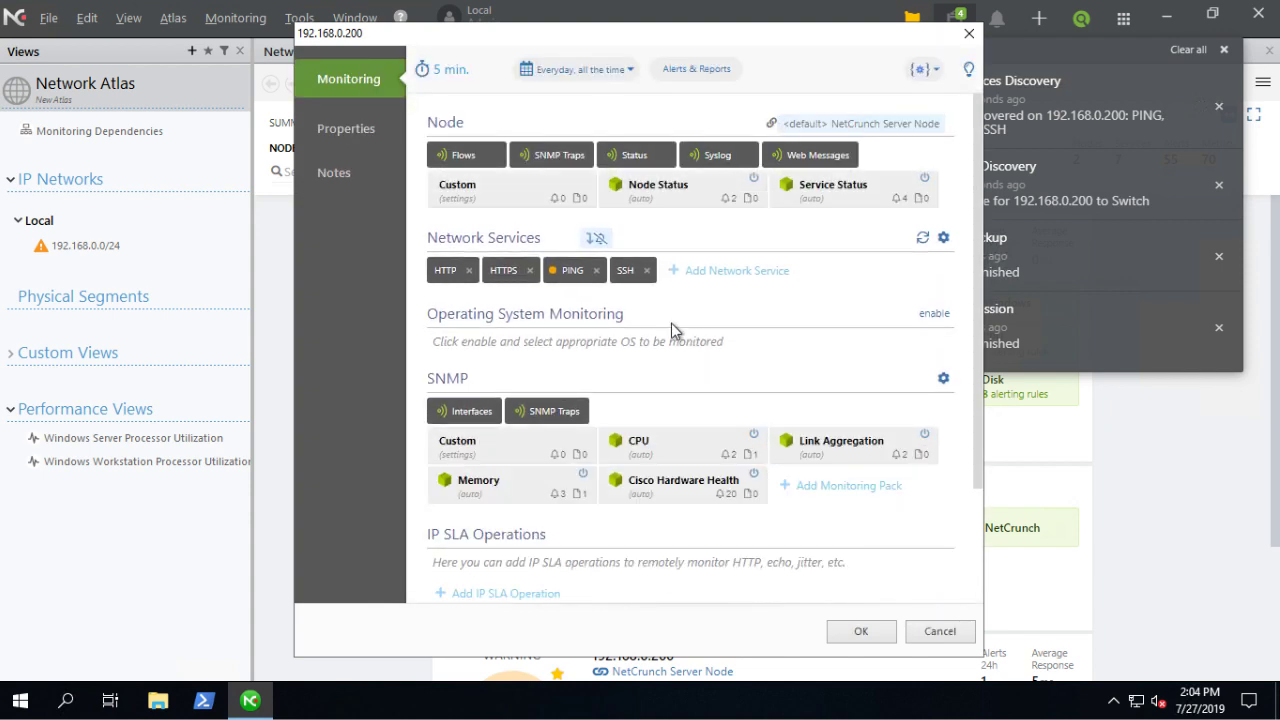
pyautogui.click(647, 270)
pyautogui.click(664, 237)
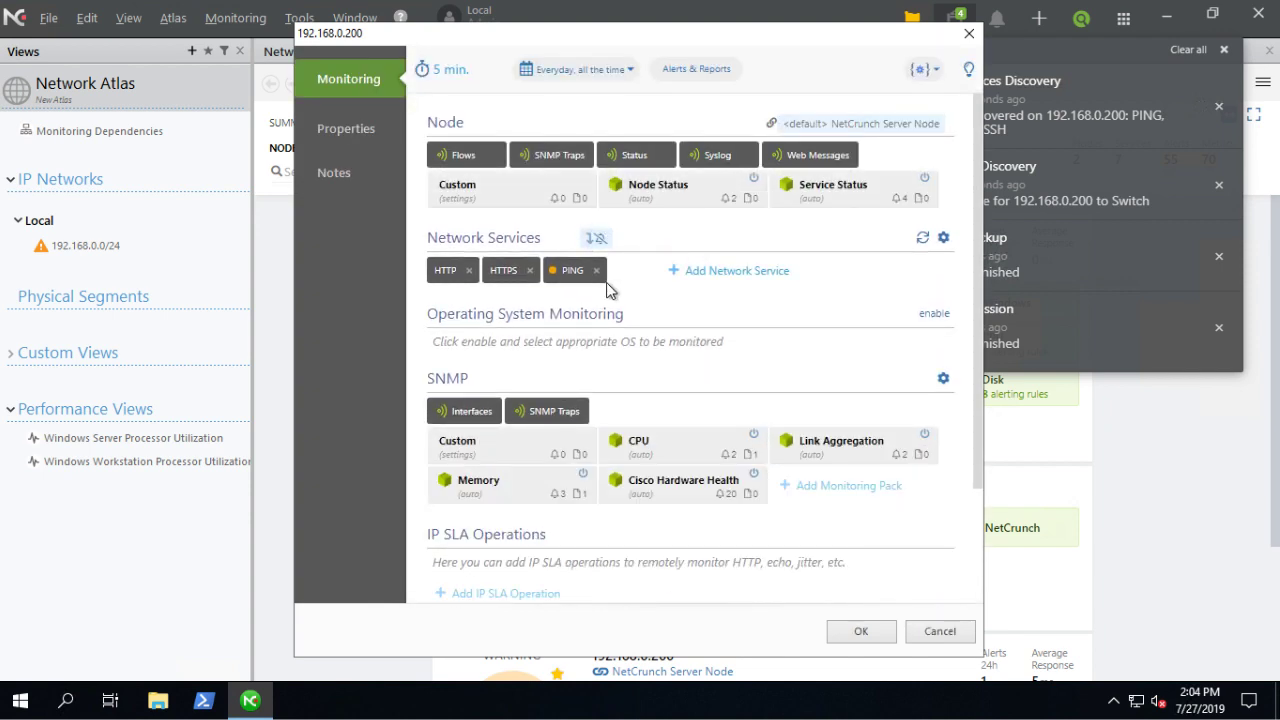
pyautogui.click(530, 270)
pyautogui.click(547, 237)
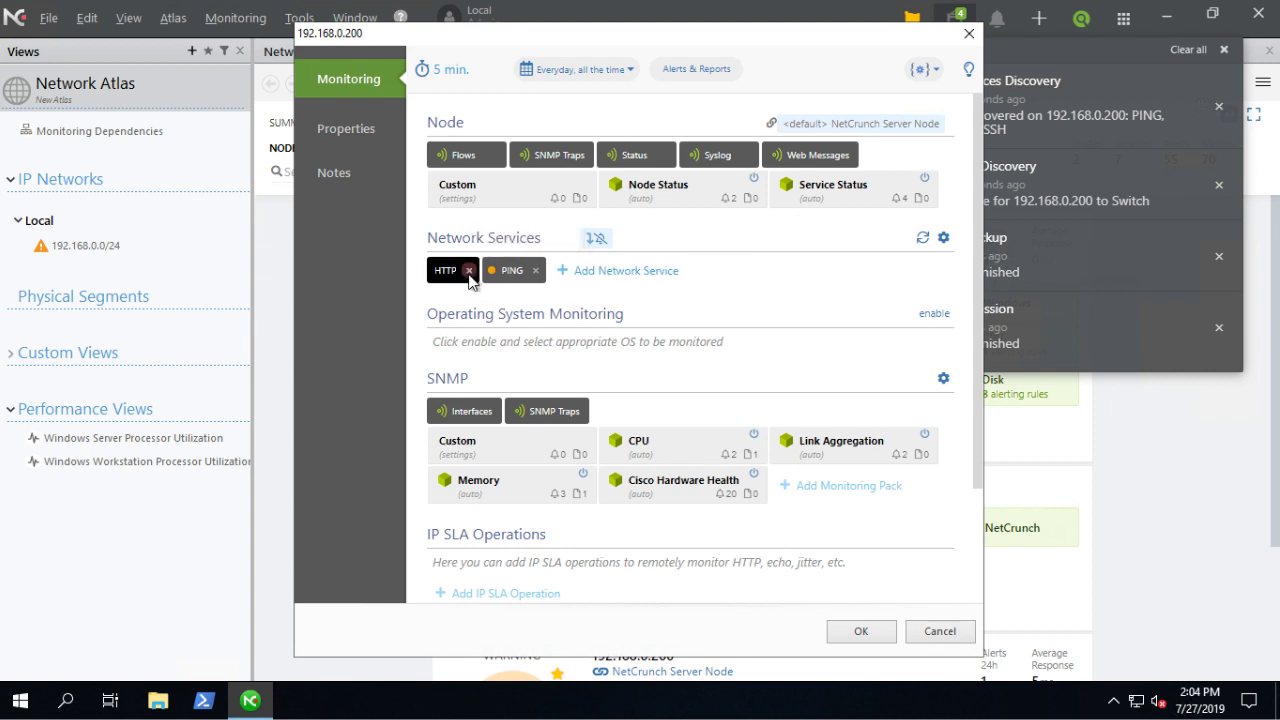
pyautogui.click(468, 270)
pyautogui.click(490, 239)
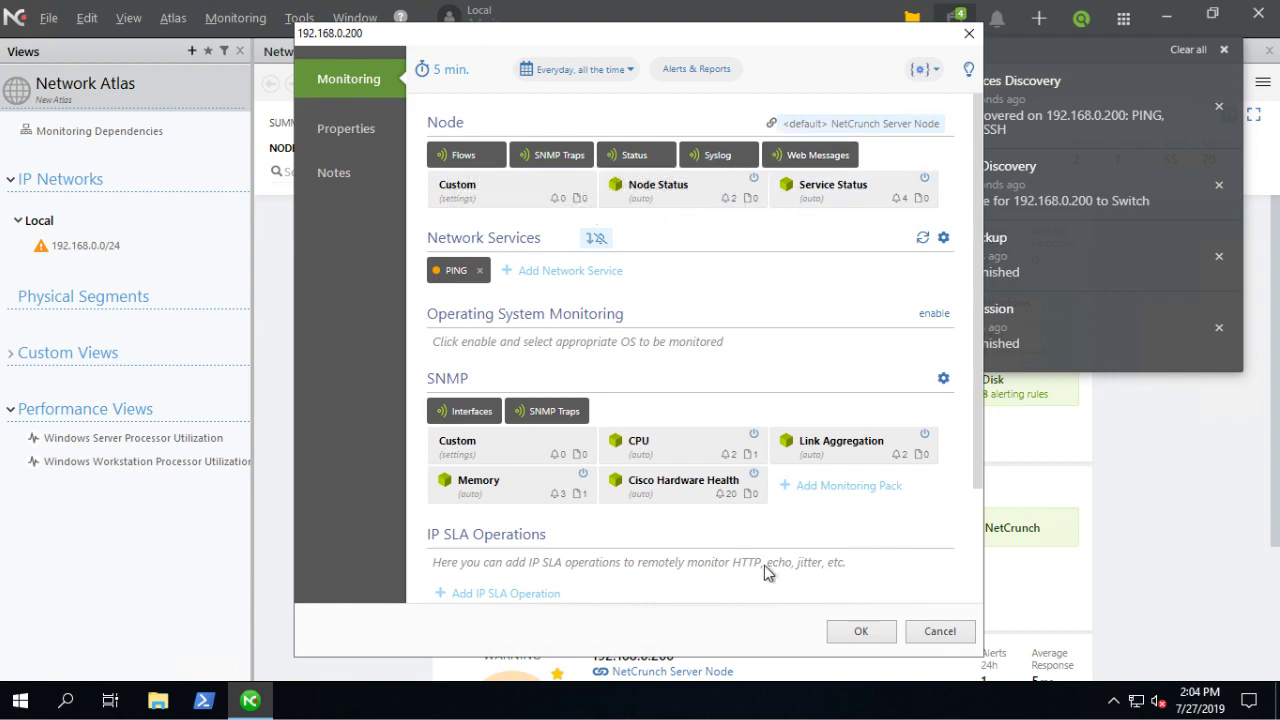
pyautogui.click(862, 636)
pyautogui.scroll(-3, 1166, 477)
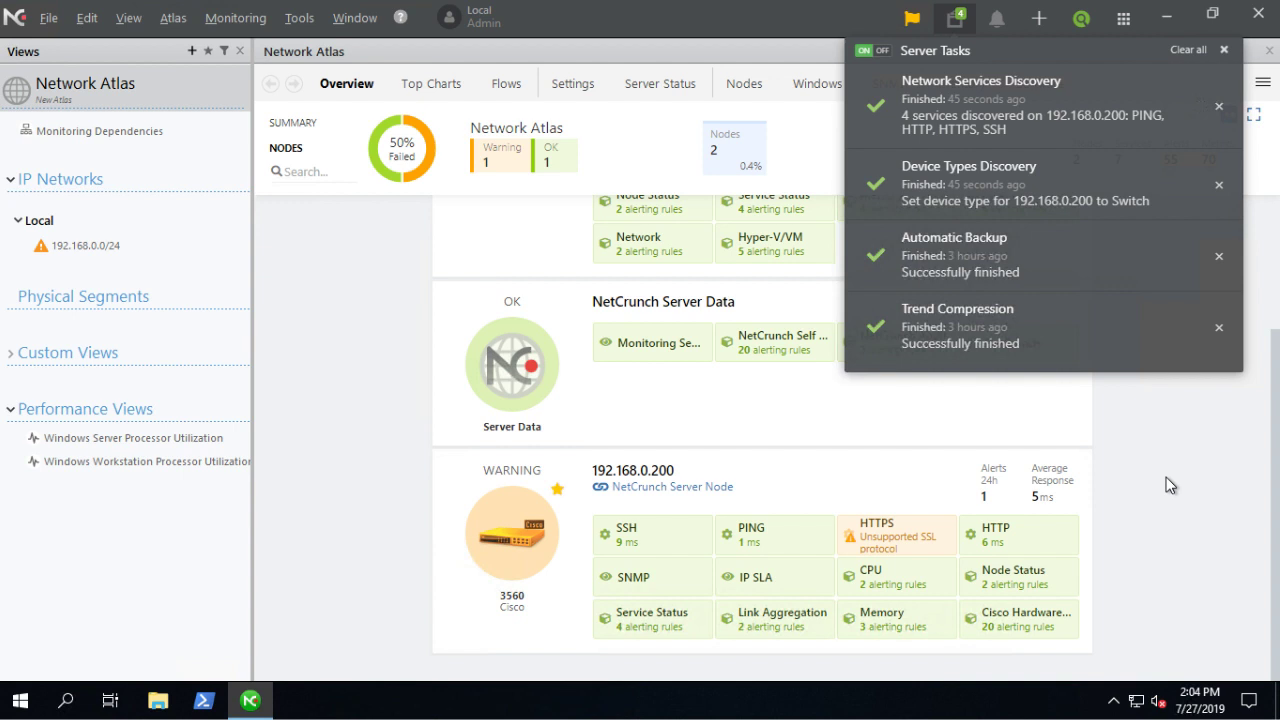
# - Close the Server Tasks notification panel
pyautogui.click(950, 28)
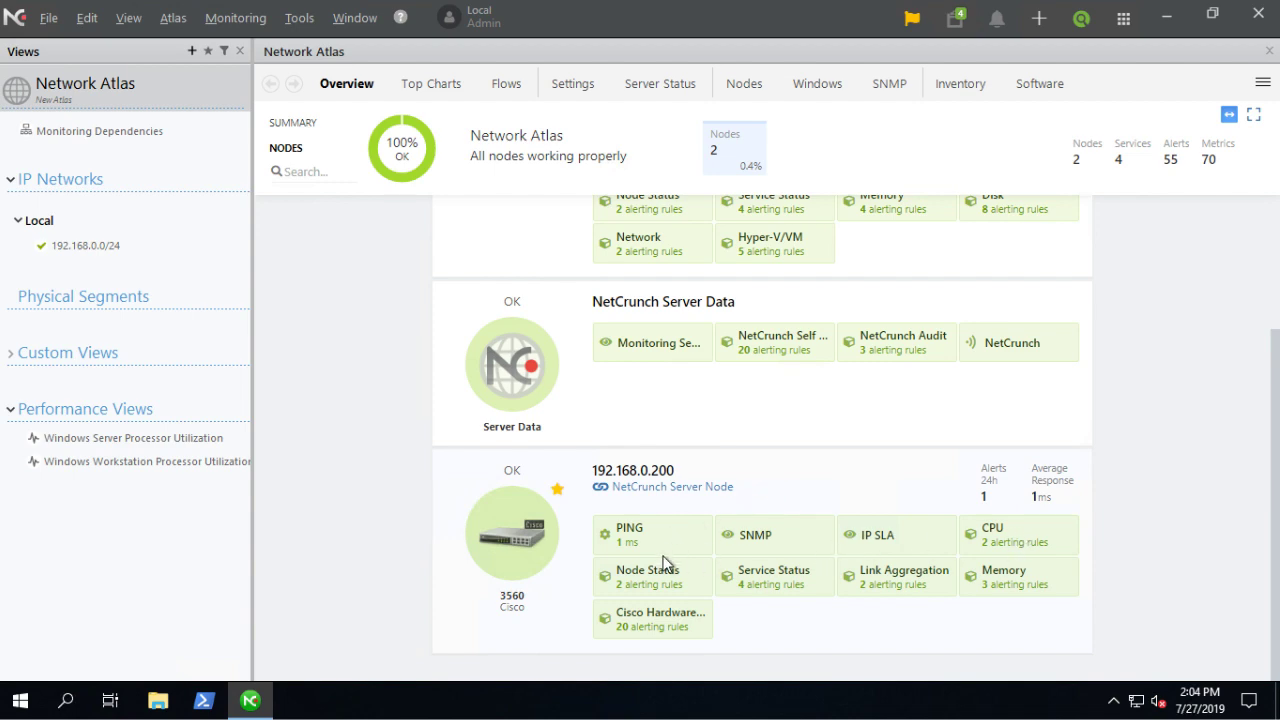
pyautogui.rightClick(784, 486)
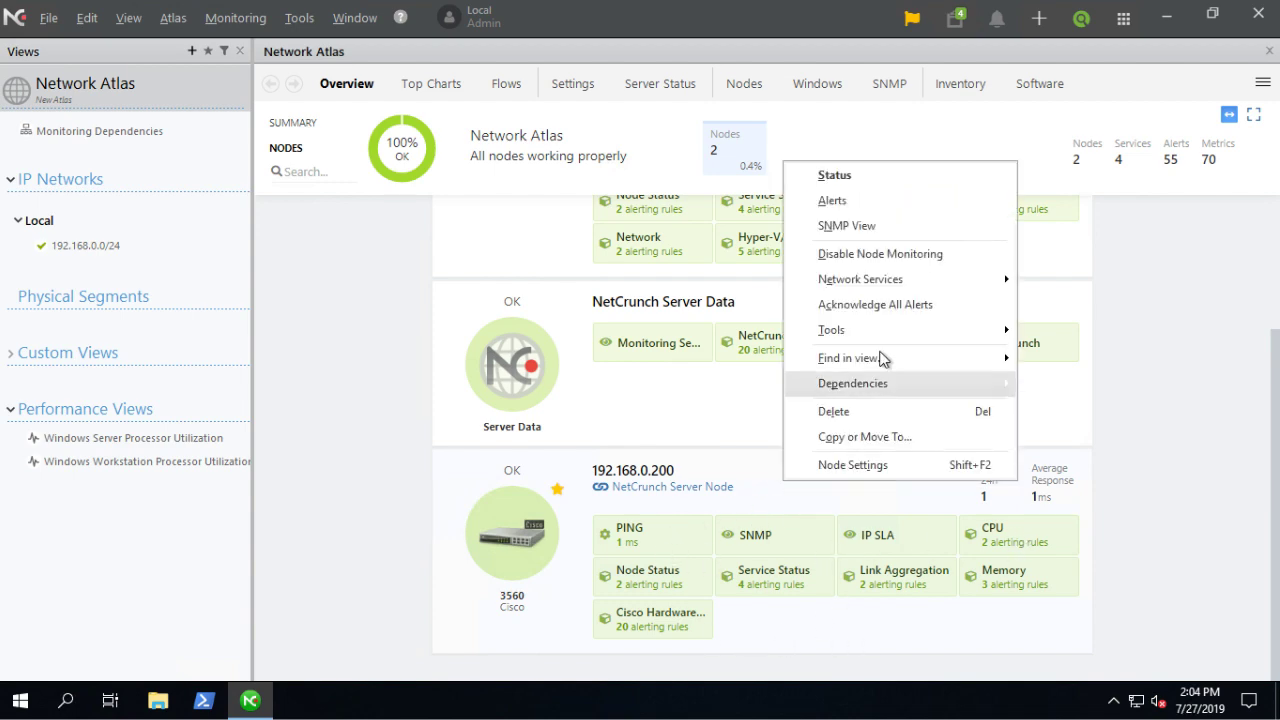
pyautogui.click(869, 180)
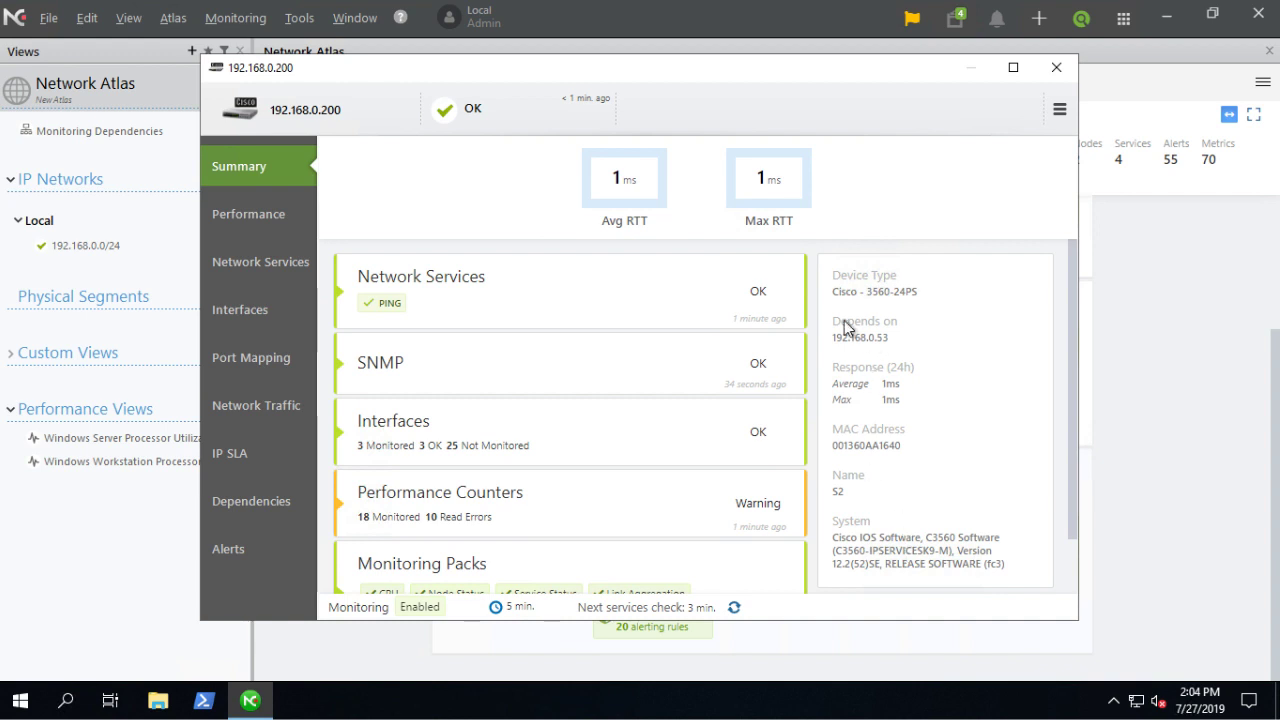
pyautogui.click(246, 219)
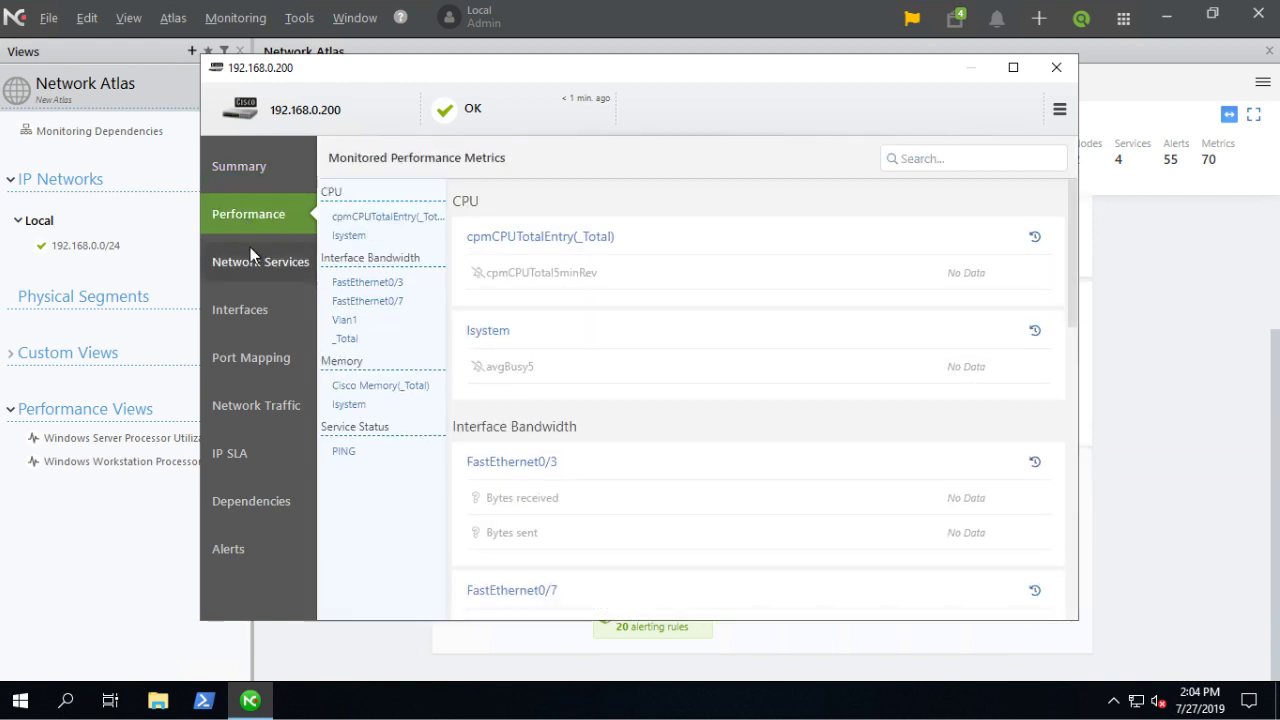
pyautogui.click(397, 288)
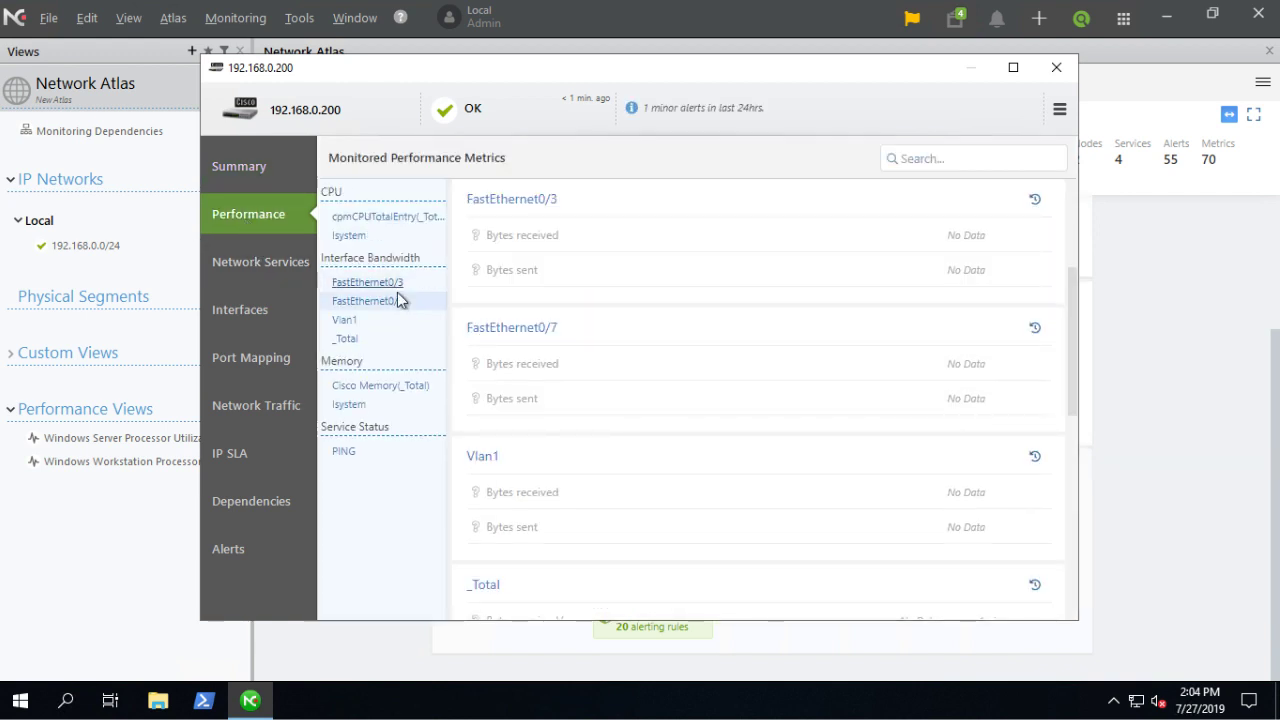
pyautogui.click(375, 219)
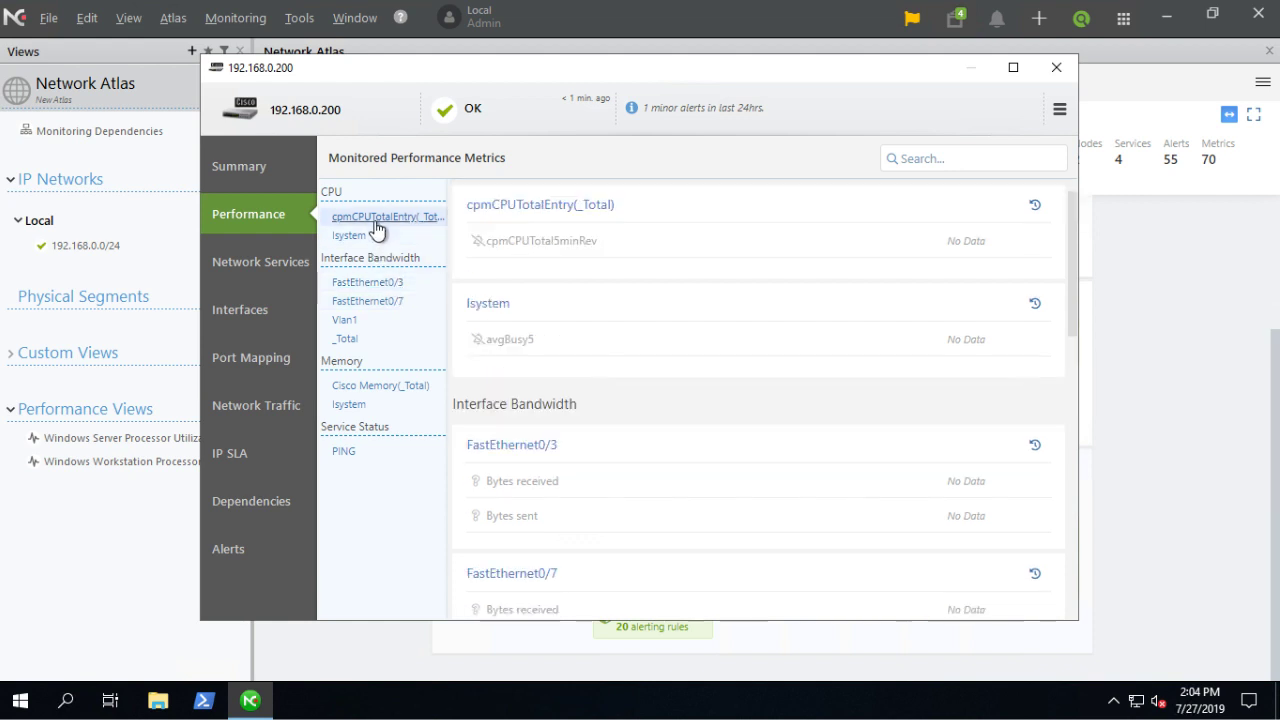
pyautogui.click(352, 236)
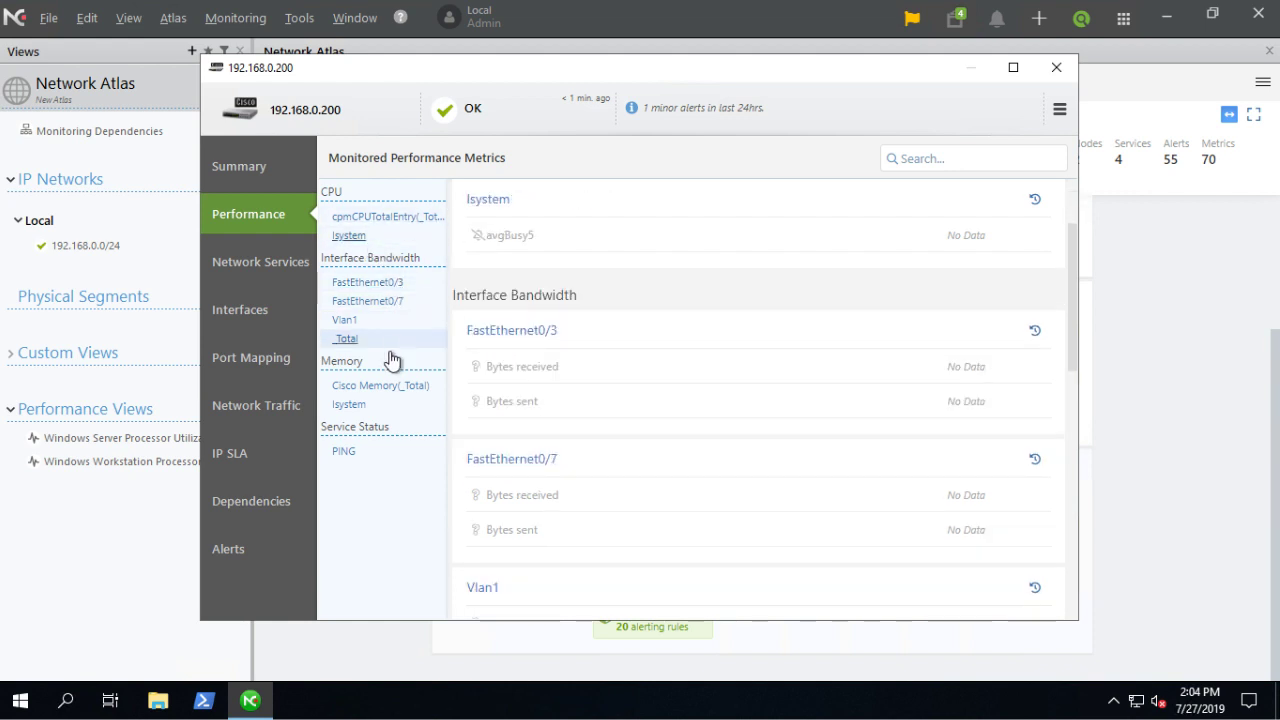
pyautogui.click(267, 272)
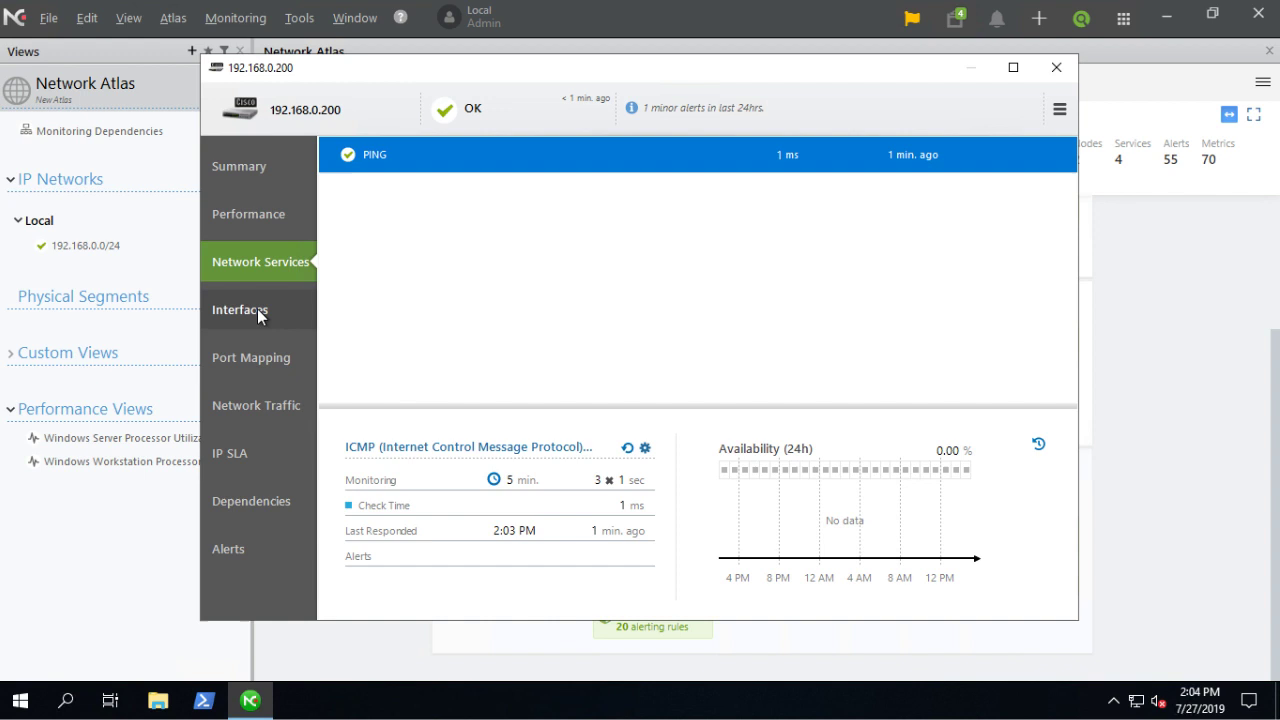
pyautogui.click(257, 308)
pyautogui.click(548, 264)
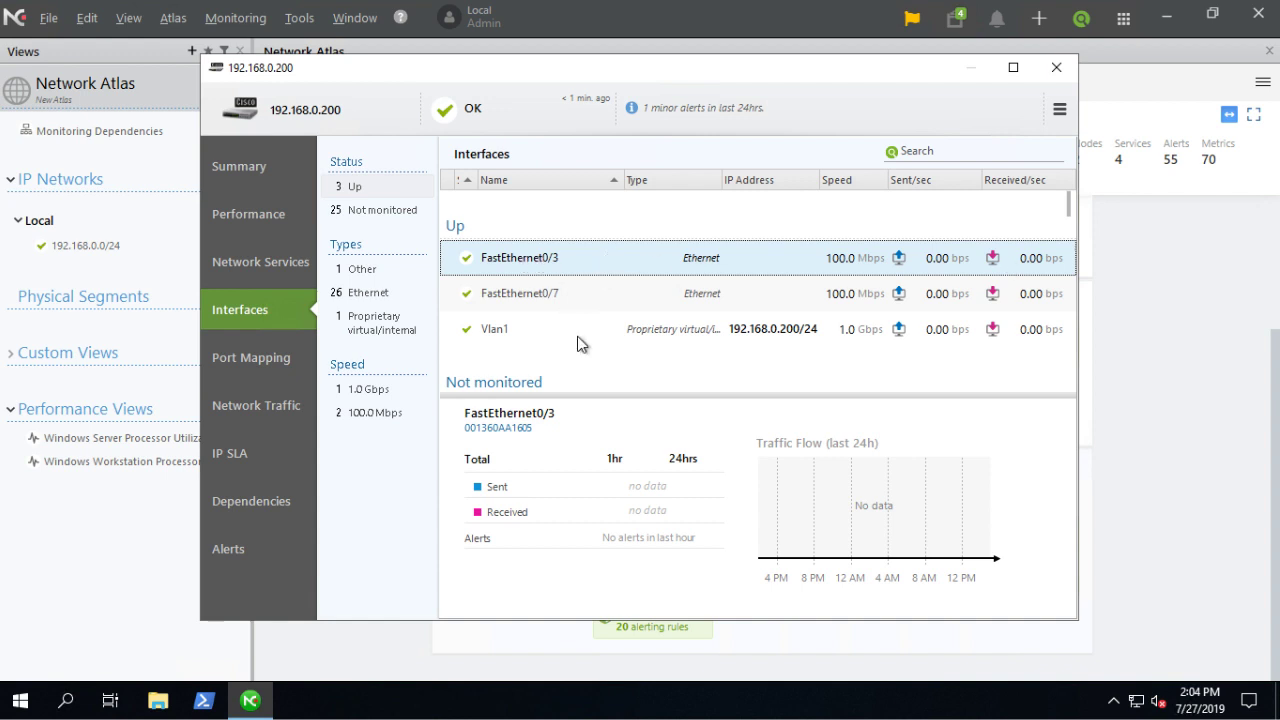
pyautogui.click(1056, 67)
pyautogui.rightClick(806, 482)
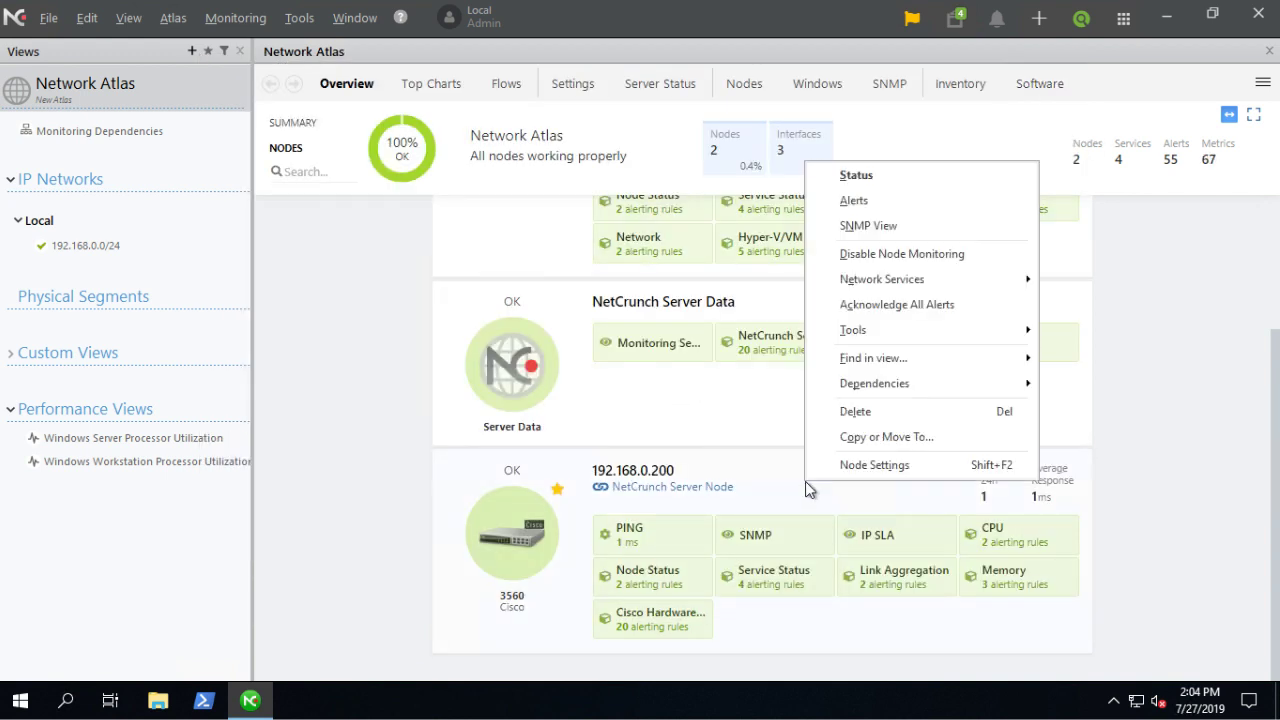
pyautogui.click(943, 228)
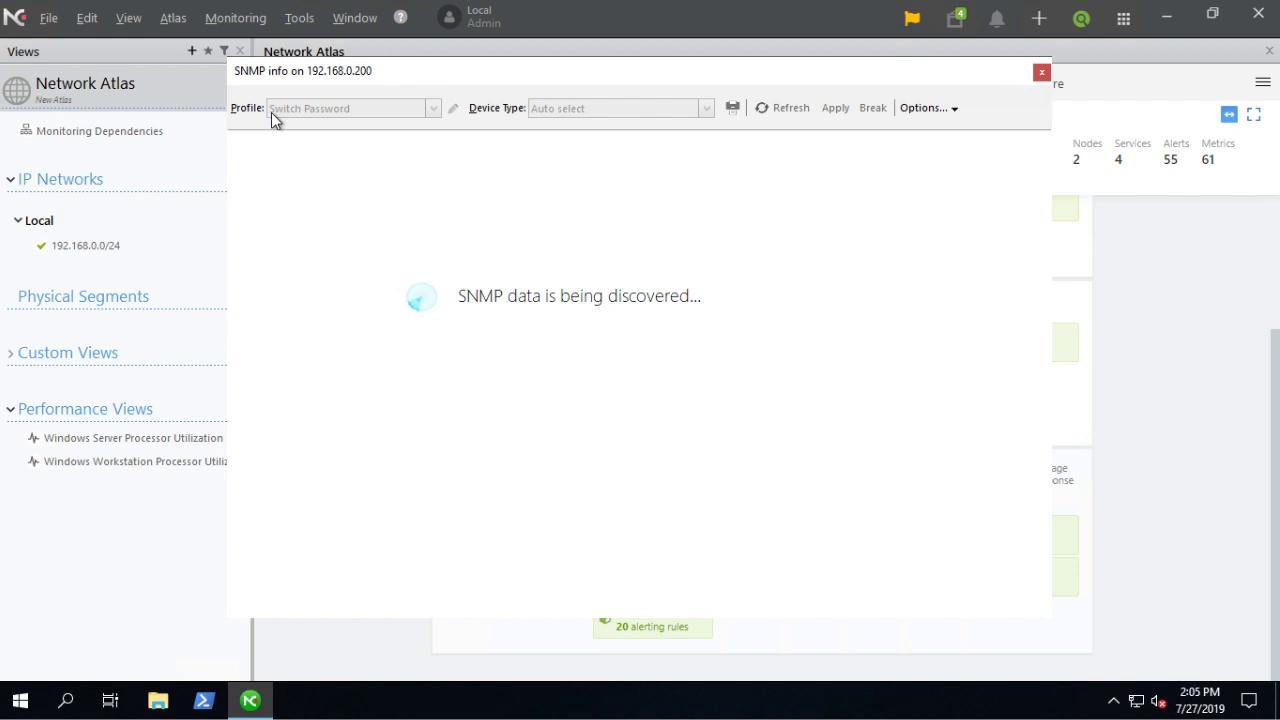
pyautogui.click(433, 108)
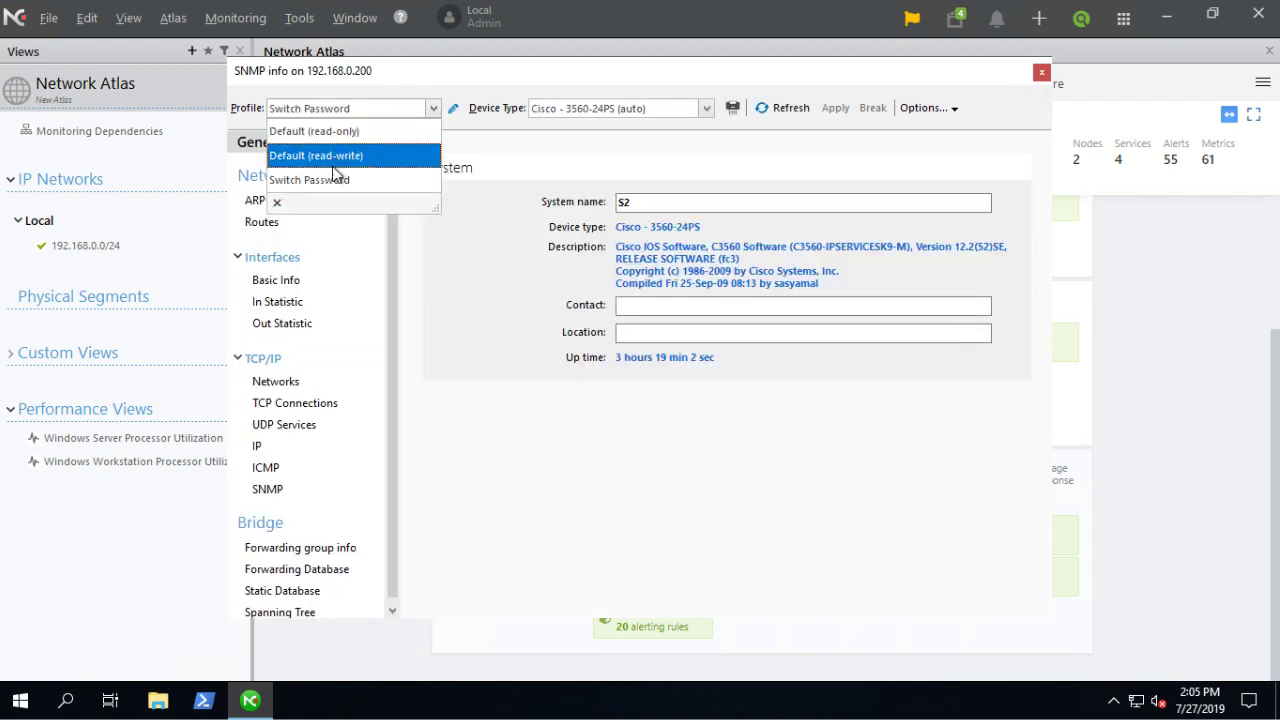
pyautogui.click(300, 181)
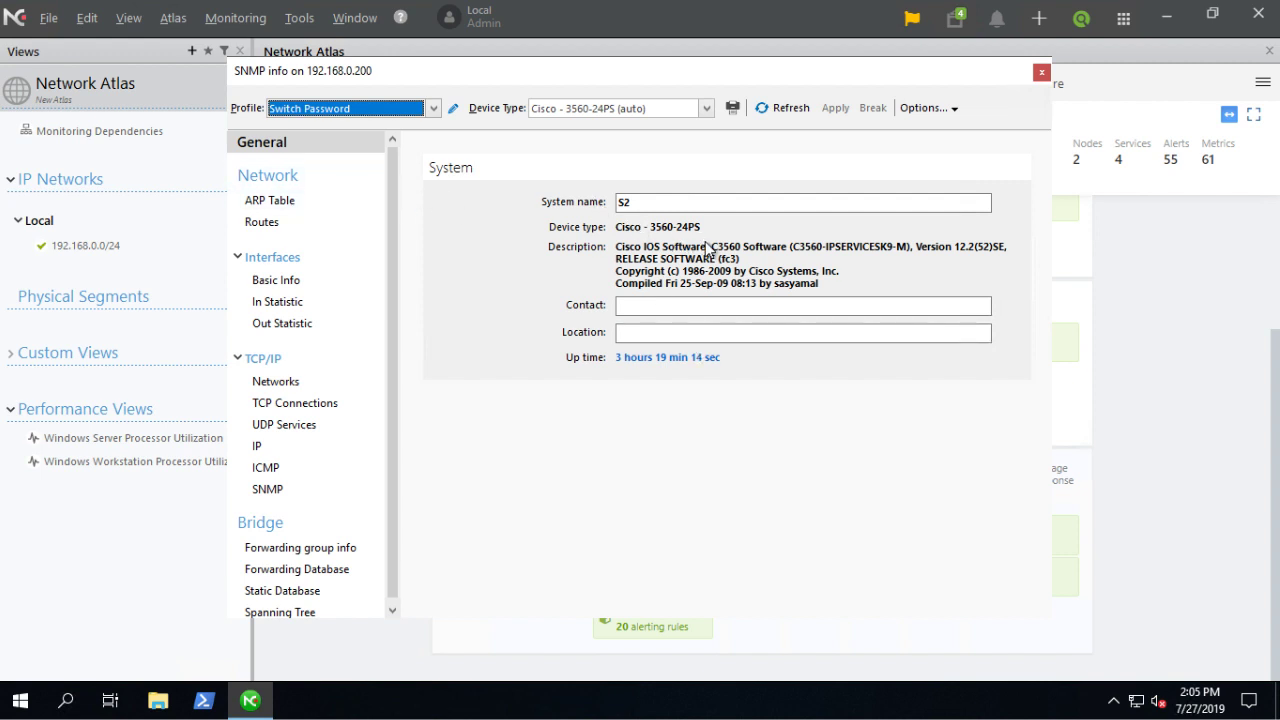
pyautogui.click(278, 201)
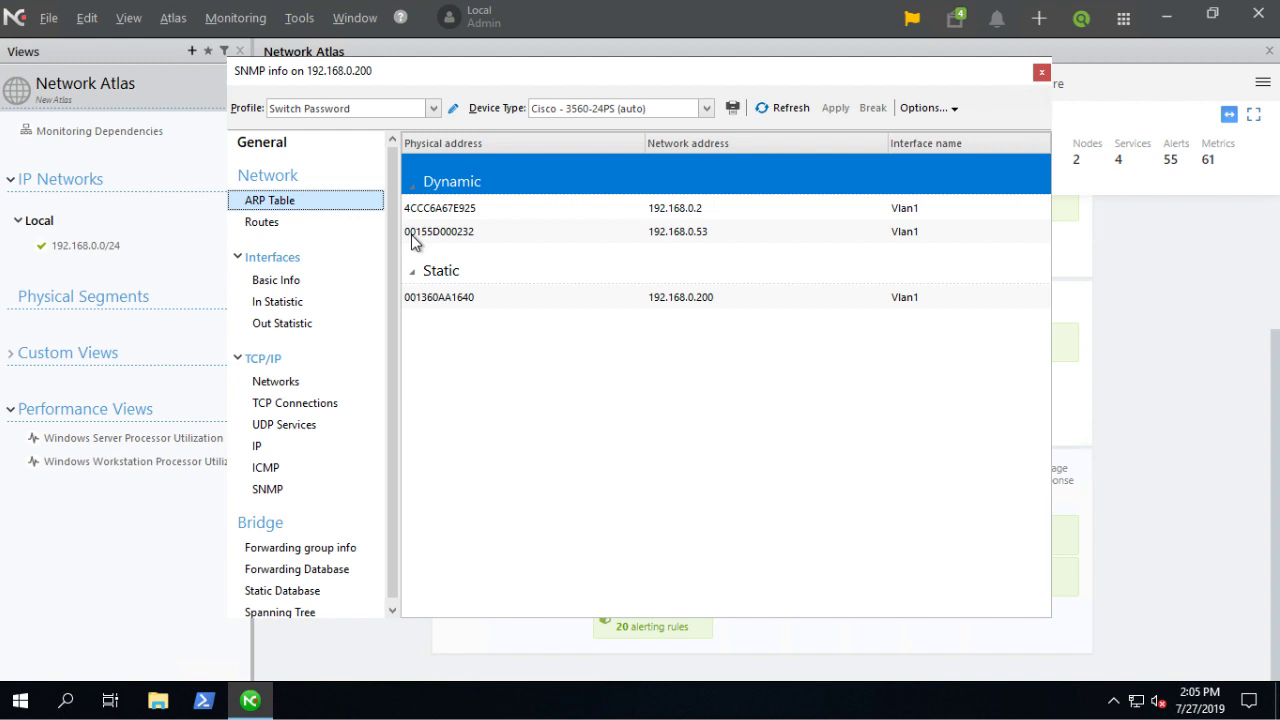
pyautogui.click(321, 607)
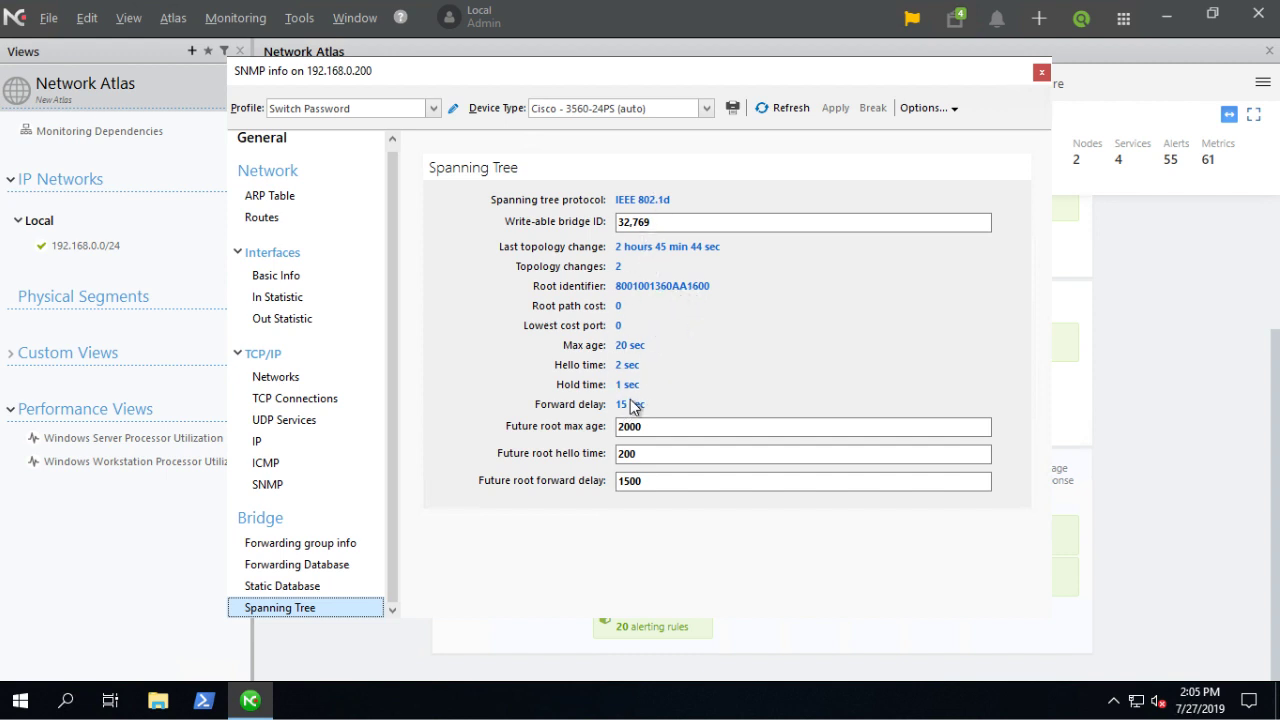
pyautogui.click(333, 275)
pyautogui.scroll(-2, 671, 350)
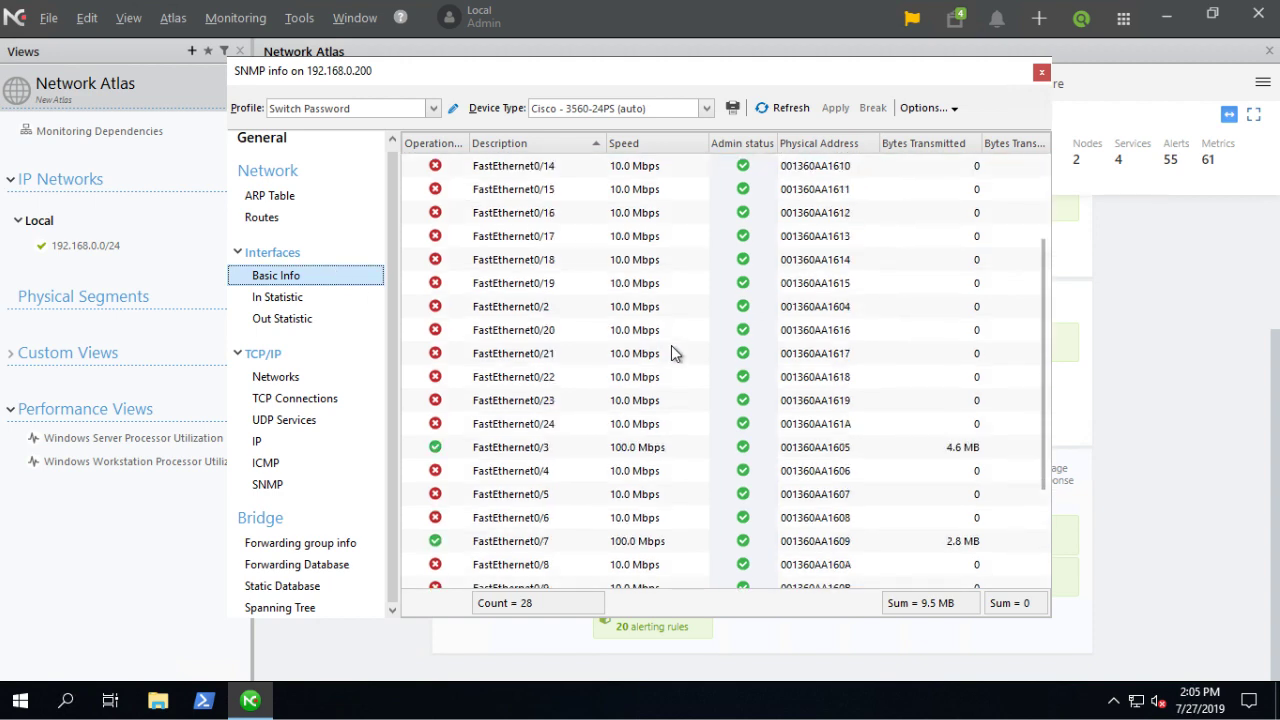
pyautogui.scroll(-3, 671, 345)
pyautogui.click(586, 333)
pyautogui.click(562, 230)
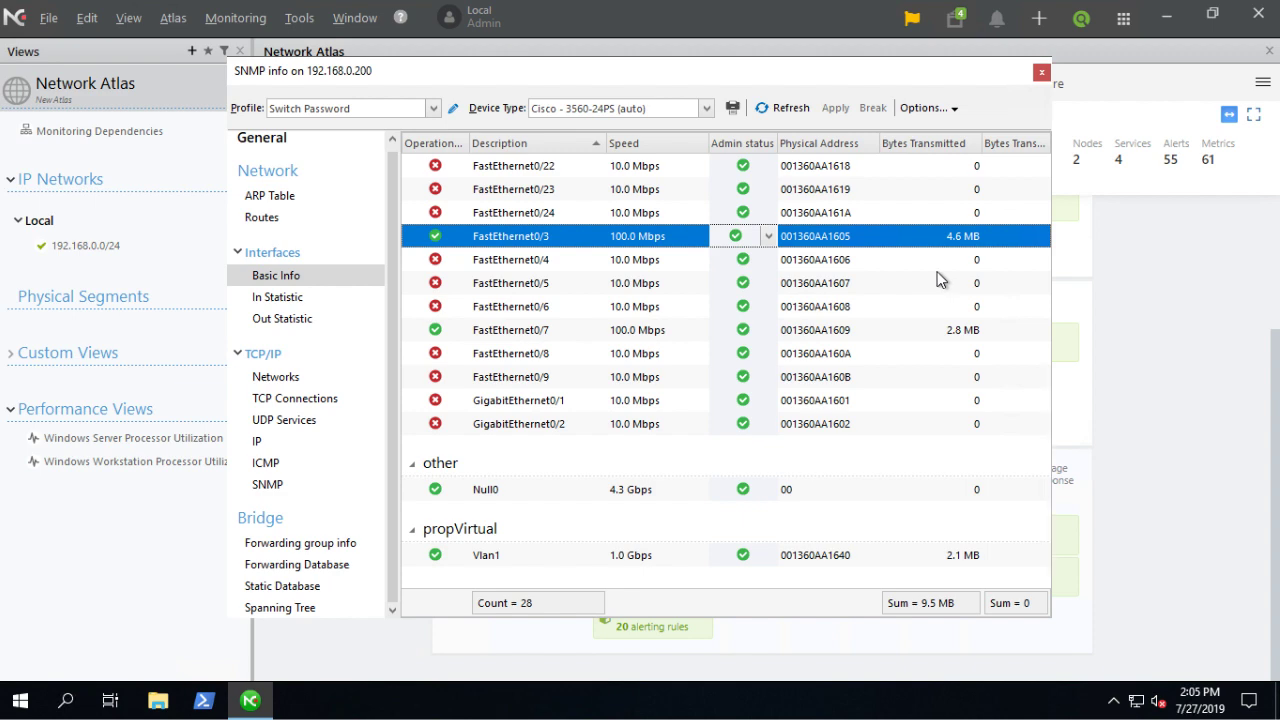
pyautogui.click(1041, 72)
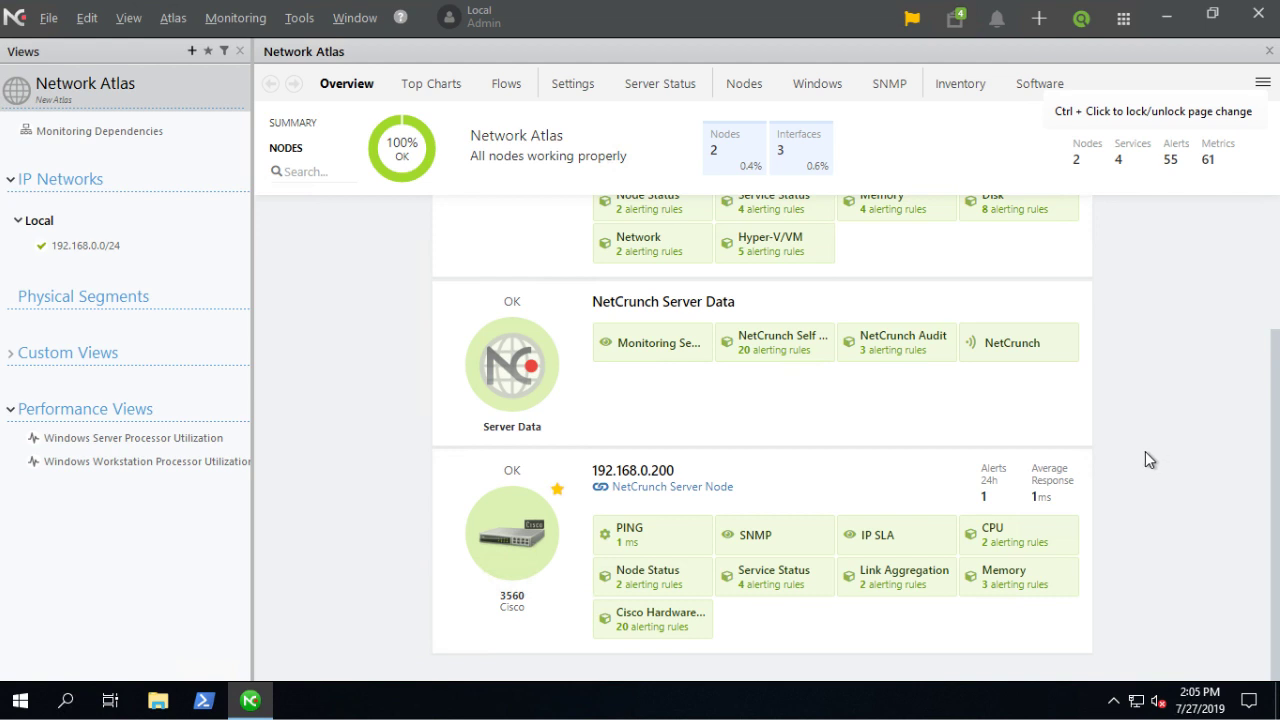